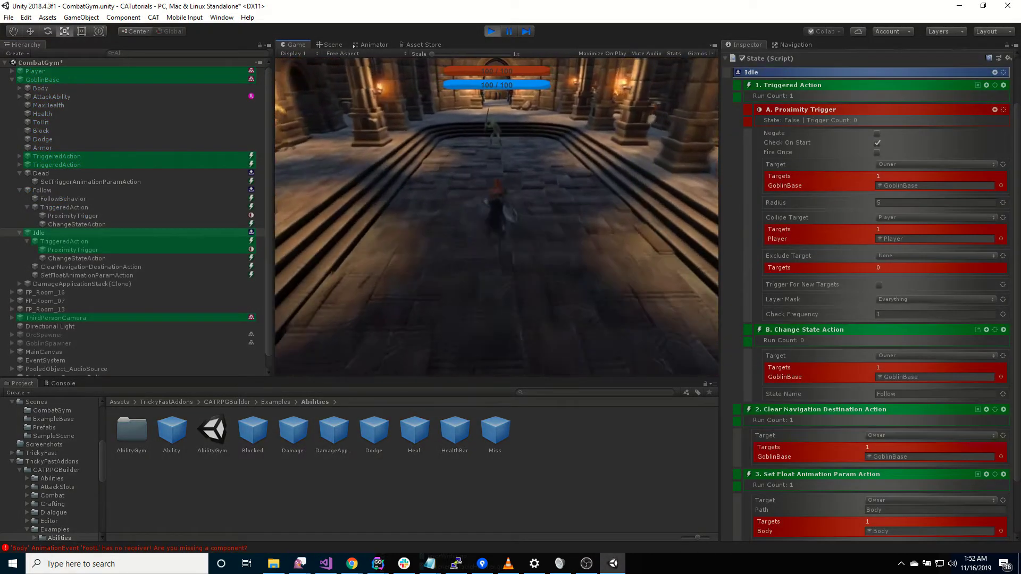
Step: In the running game, move the player up to the goblin and back away to test its follow behavior
key("w")
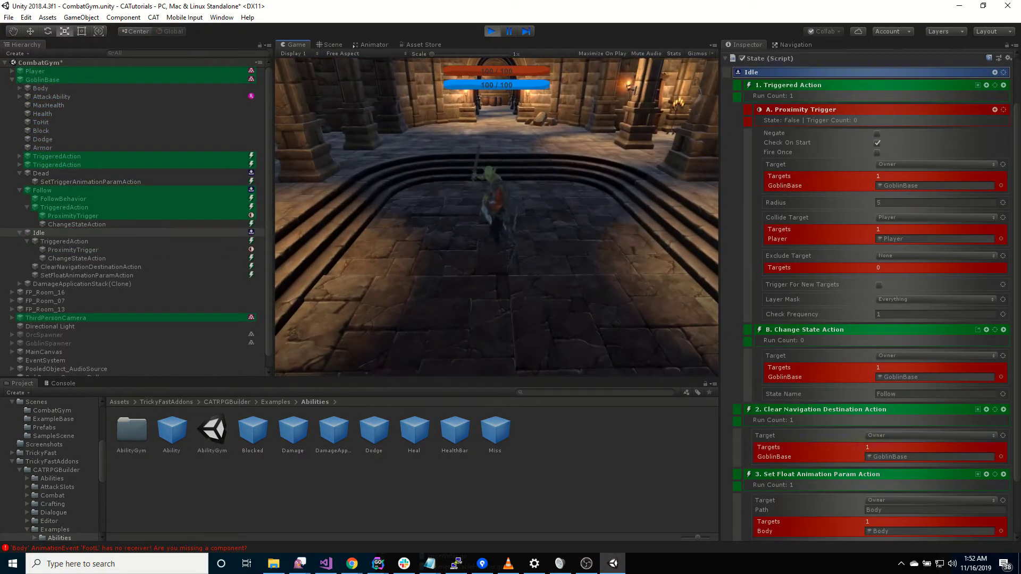
key("s")
key("s")
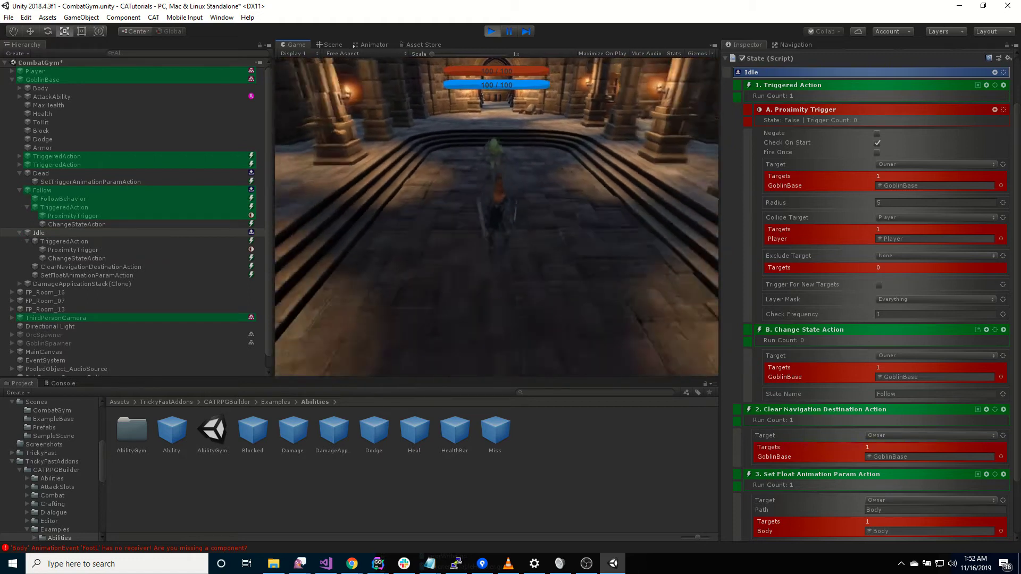
key("s")
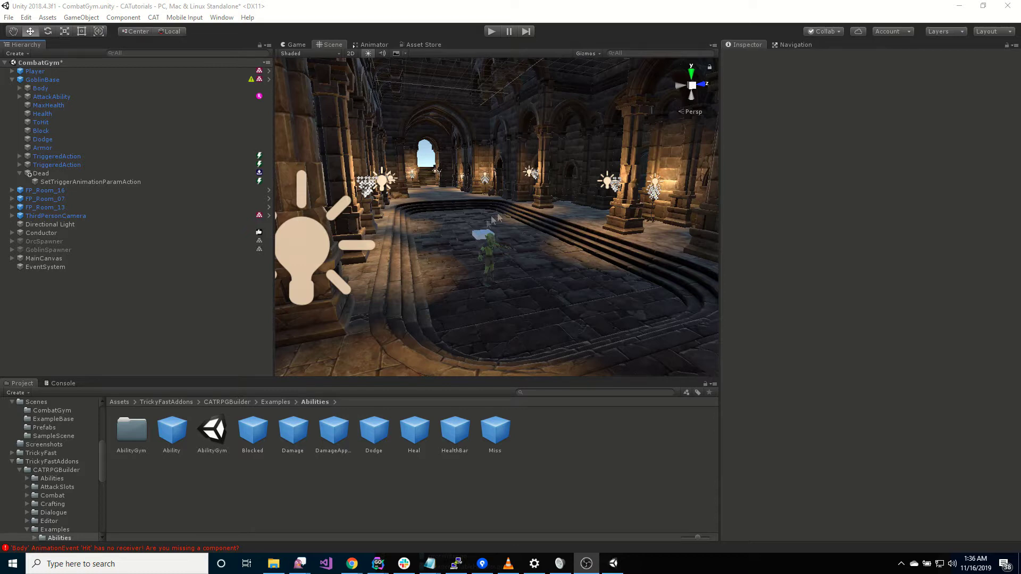
Step: Examine GoblinBase's components, from the state machine's triggered actions and Dead state through its combat, faction, ability, pathing, value and threat managers
left_click(42, 80)
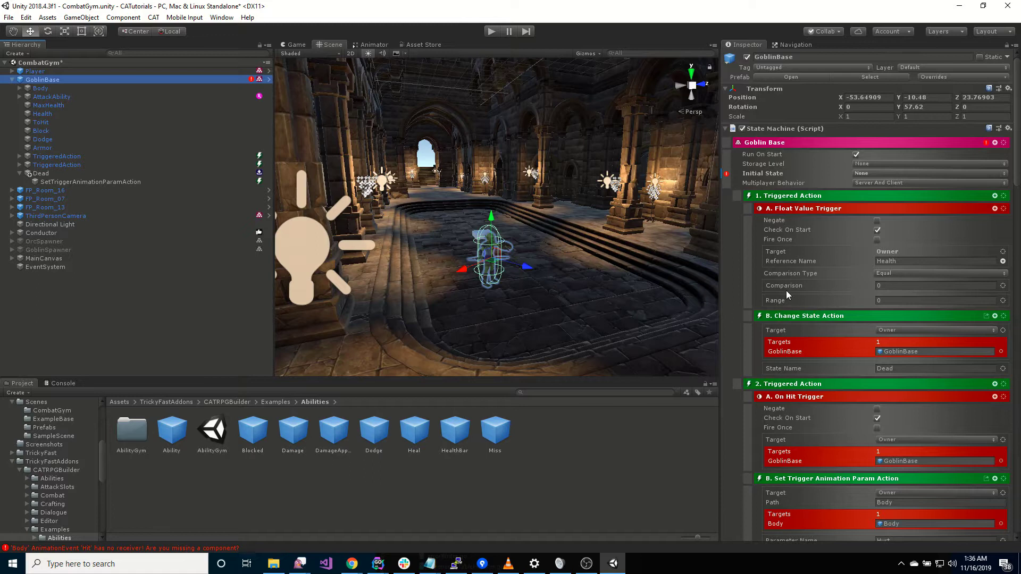
scroll(787, 294, "down", 3)
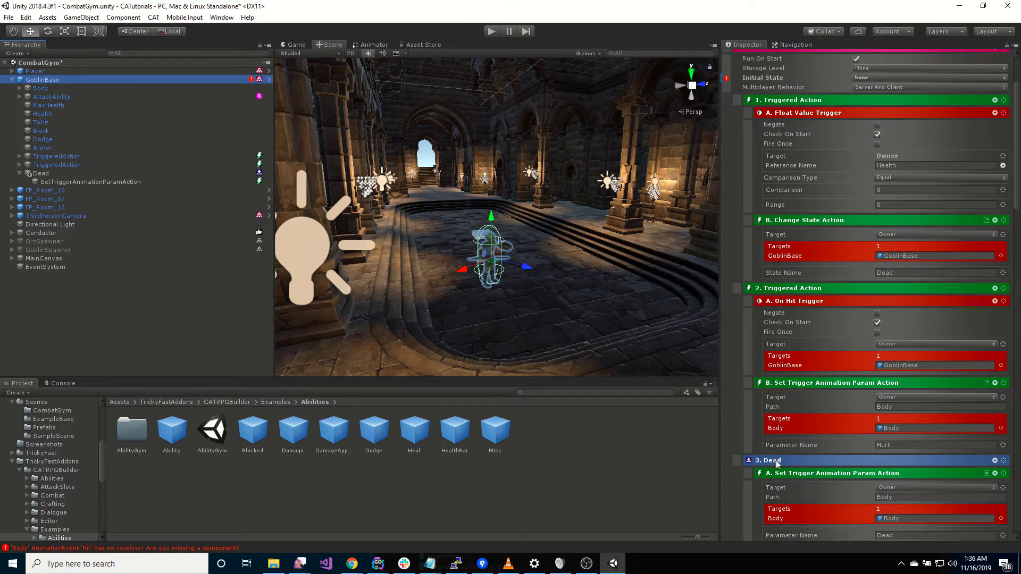
scroll(784, 300, "up", 2)
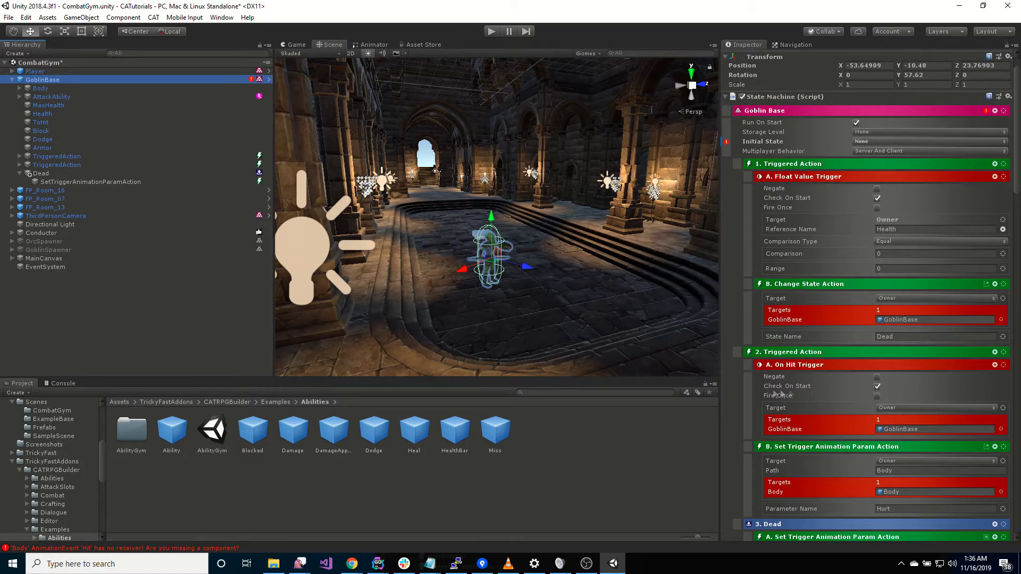
scroll(825, 386, "down", 3)
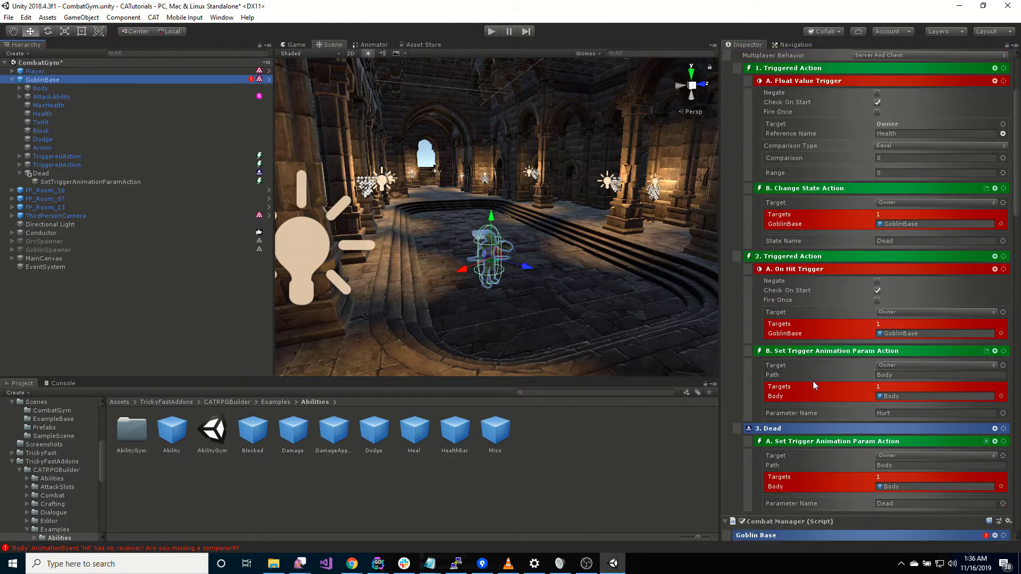
scroll(816, 387, "down", 2)
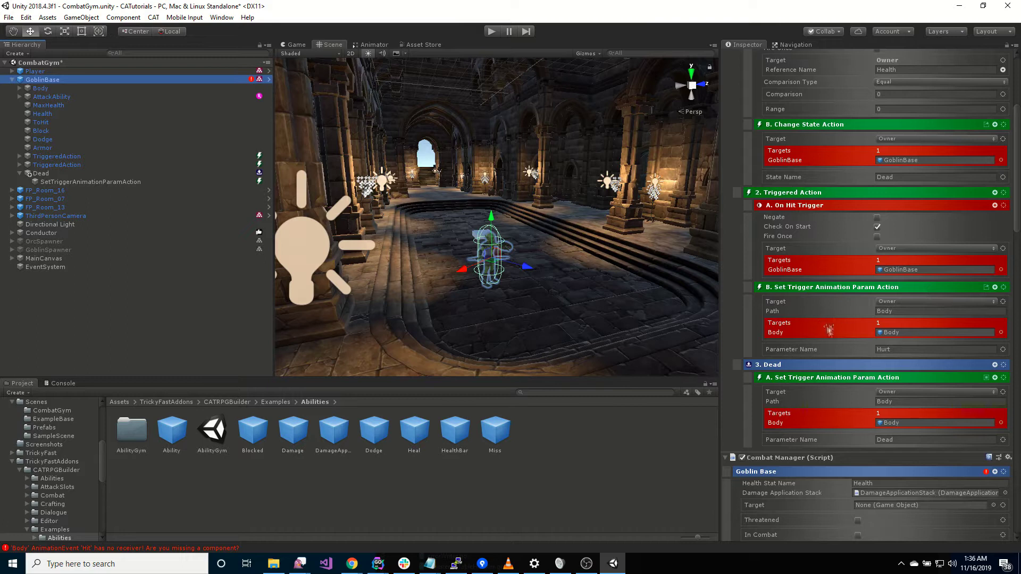
scroll(812, 364, "down", 2)
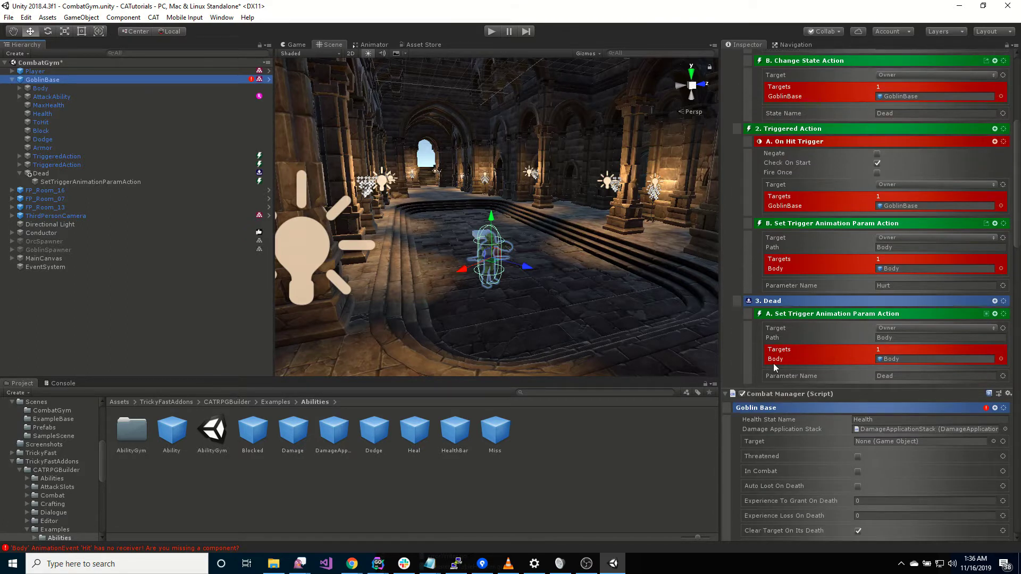
scroll(776, 359, "down", 7)
scroll(787, 305, "down", 8)
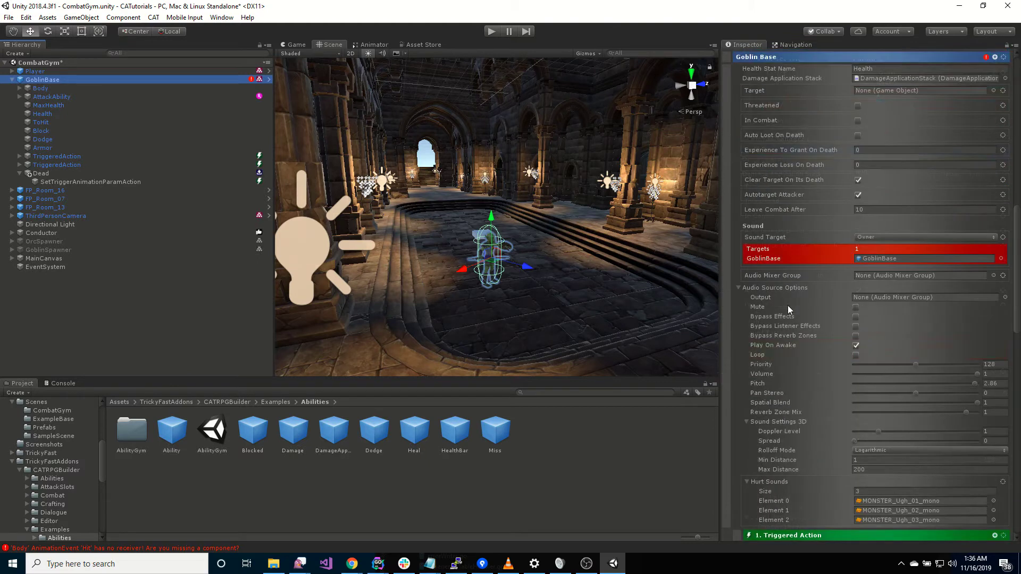
scroll(827, 412, "down", 5)
scroll(805, 413, "down", 4)
scroll(800, 391, "down", 3)
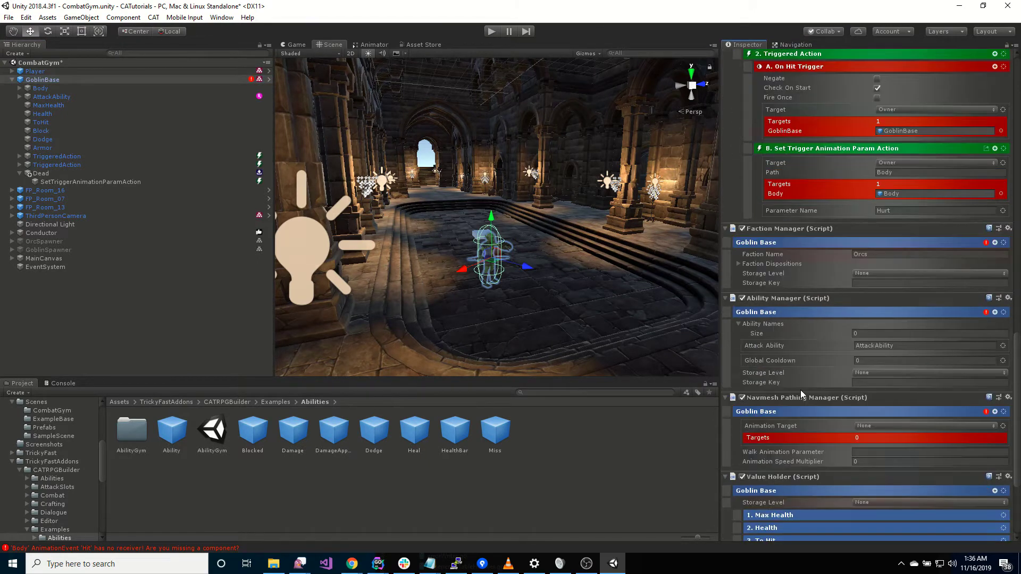
scroll(800, 386, "down", 3)
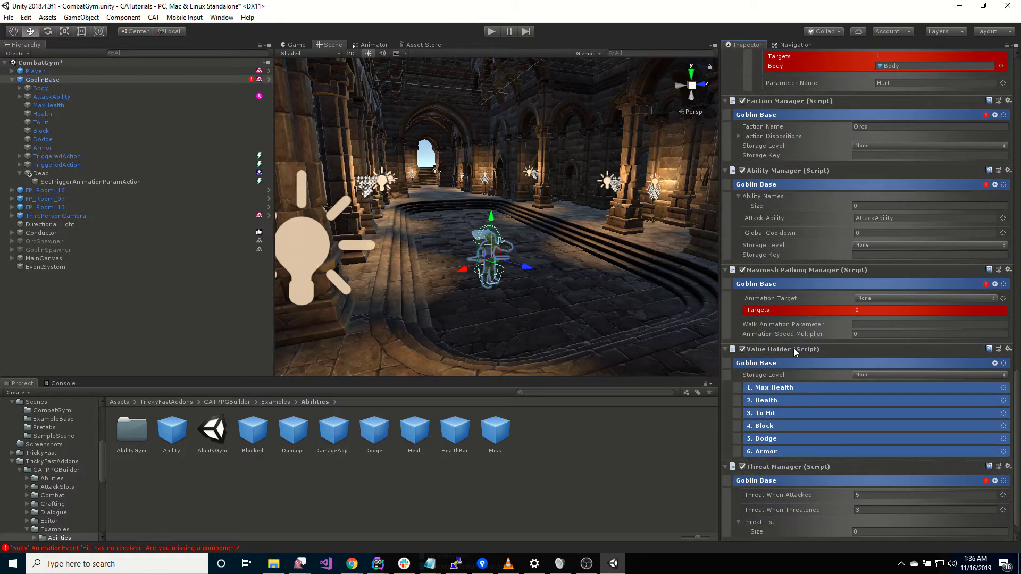
scroll(793, 353, "down", 1)
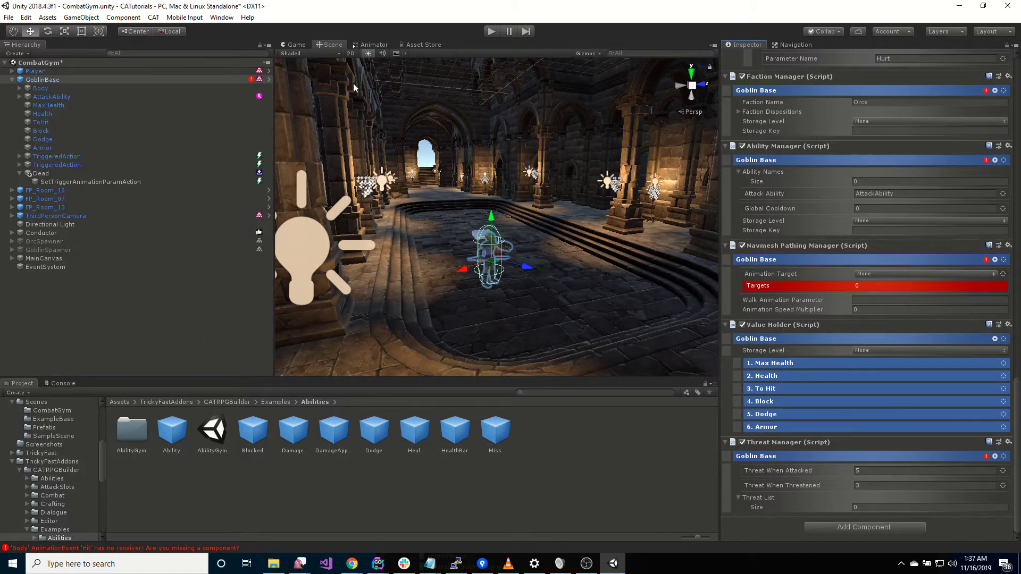
Step: Play-test the scene by running the player to the goblin and fighting it, and end the play session
left_click(489, 32)
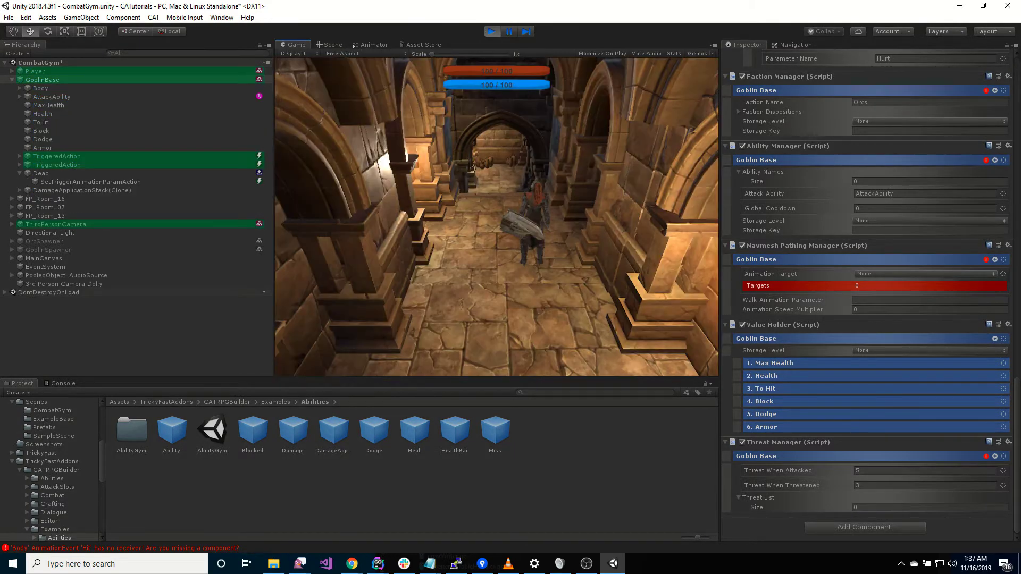
key("w")
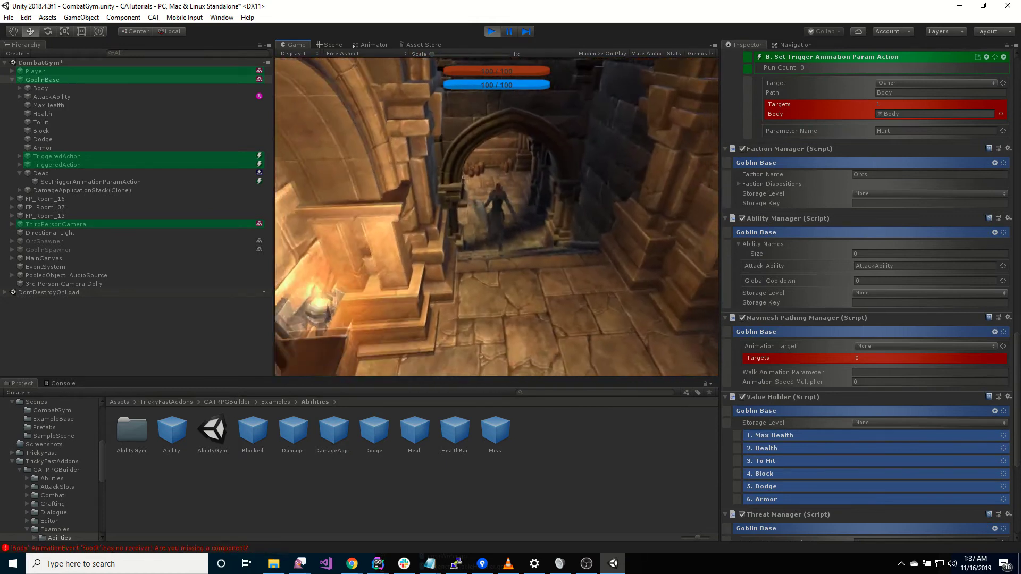
key("w")
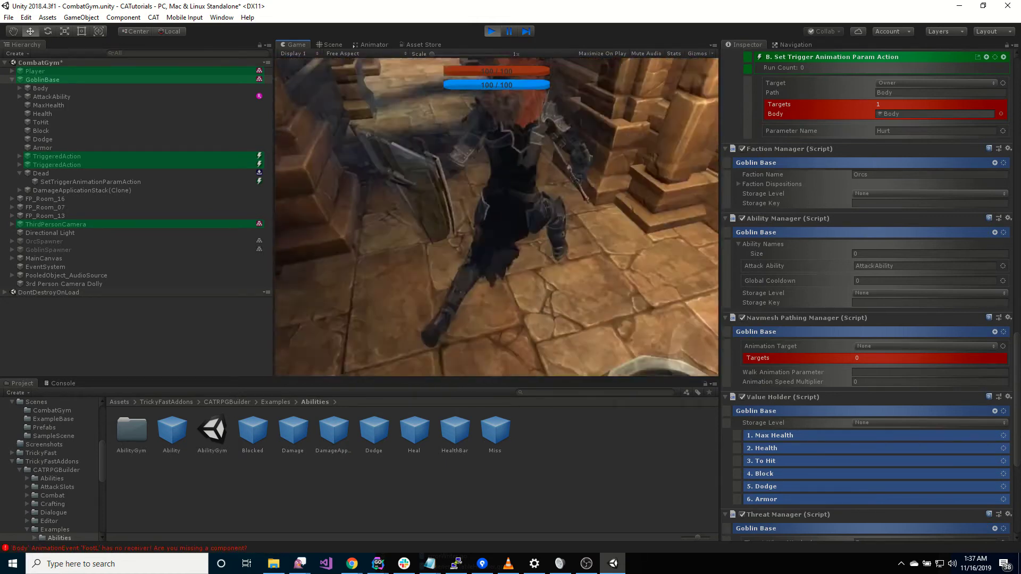
key("w")
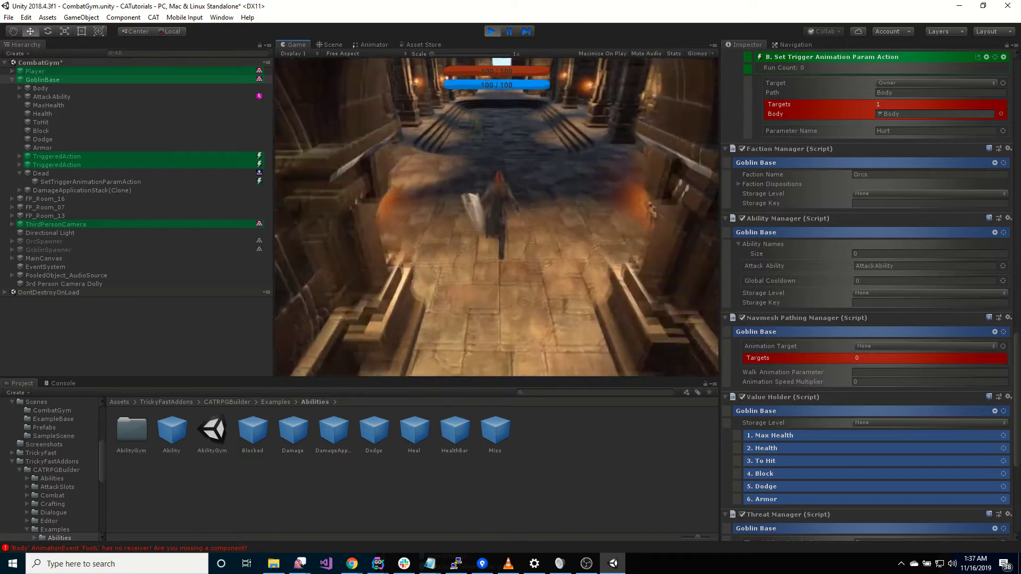
key("w")
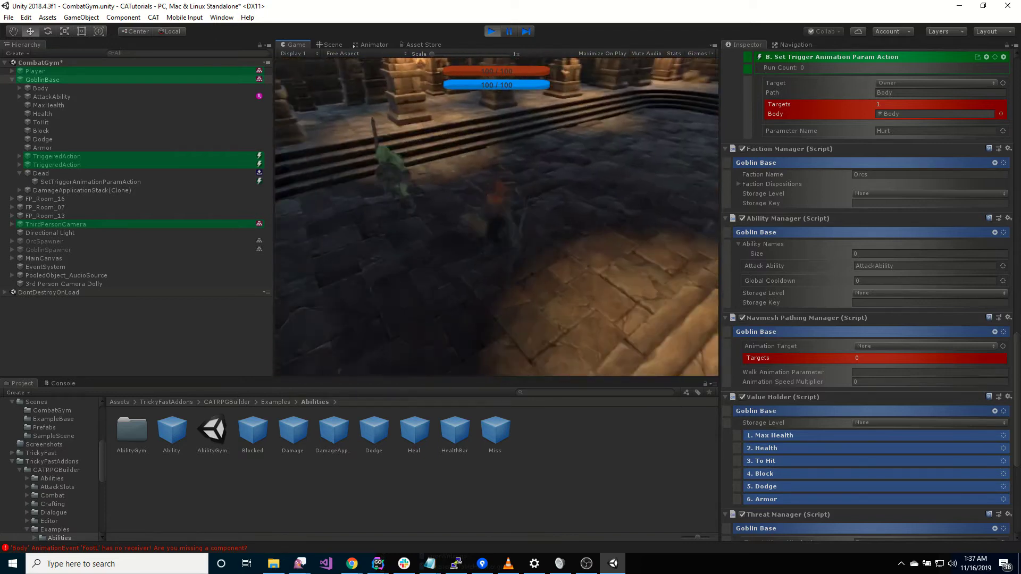
key("w")
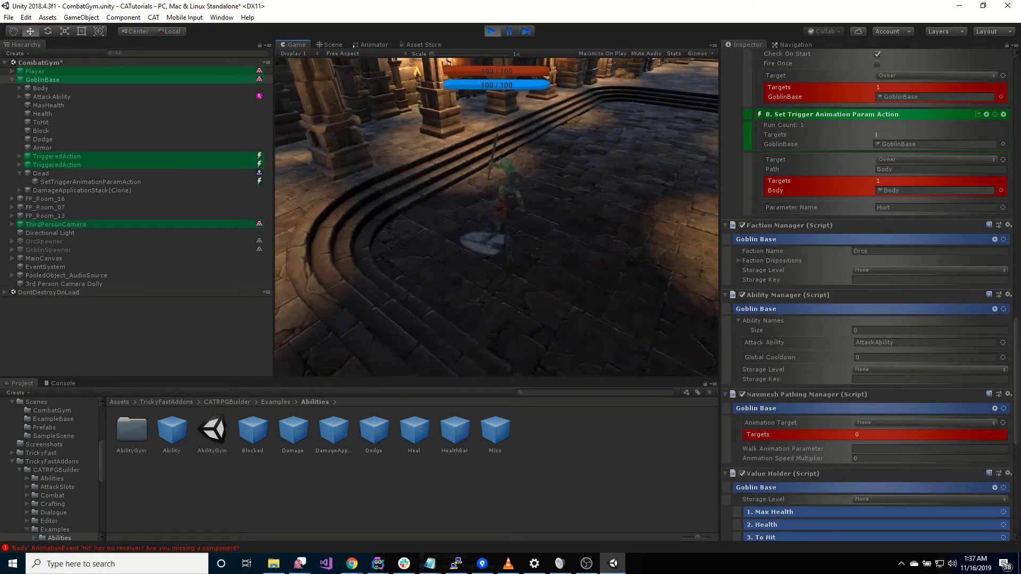
key("w")
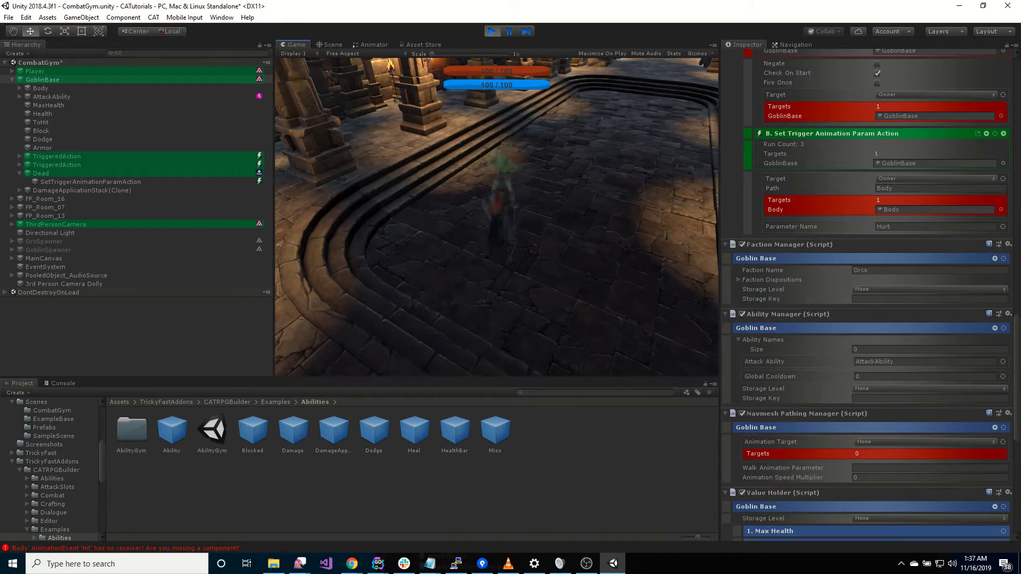
key("w")
key("w")
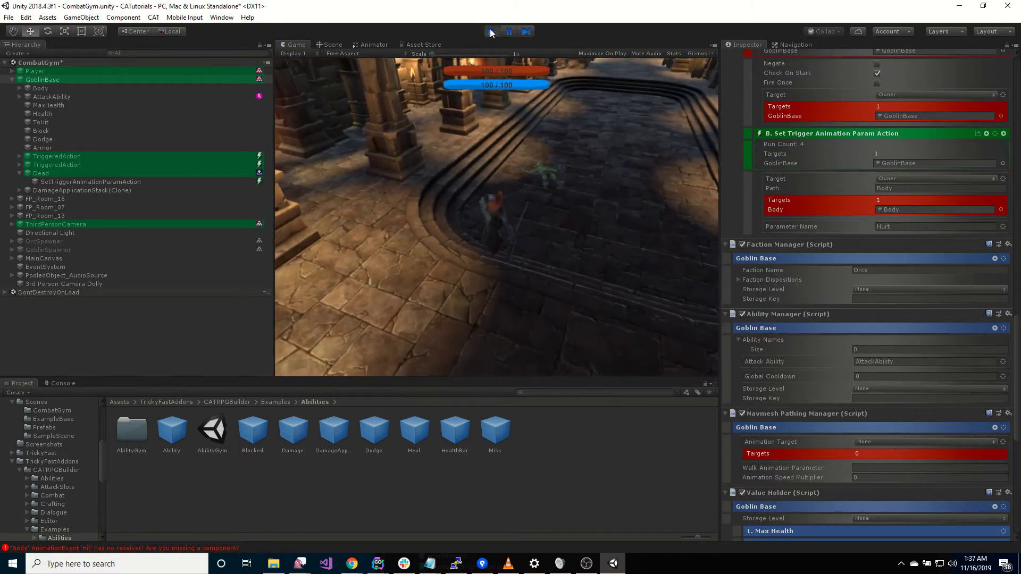
left_click(490, 32)
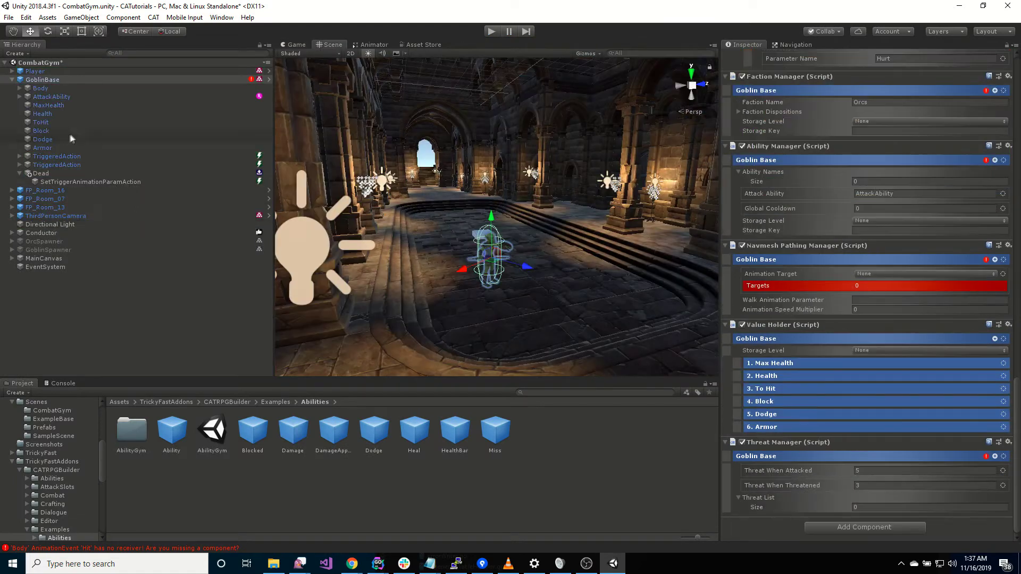
Step: Add a new CAT state under GoblinBase and name it Follow
right_click(69, 80)
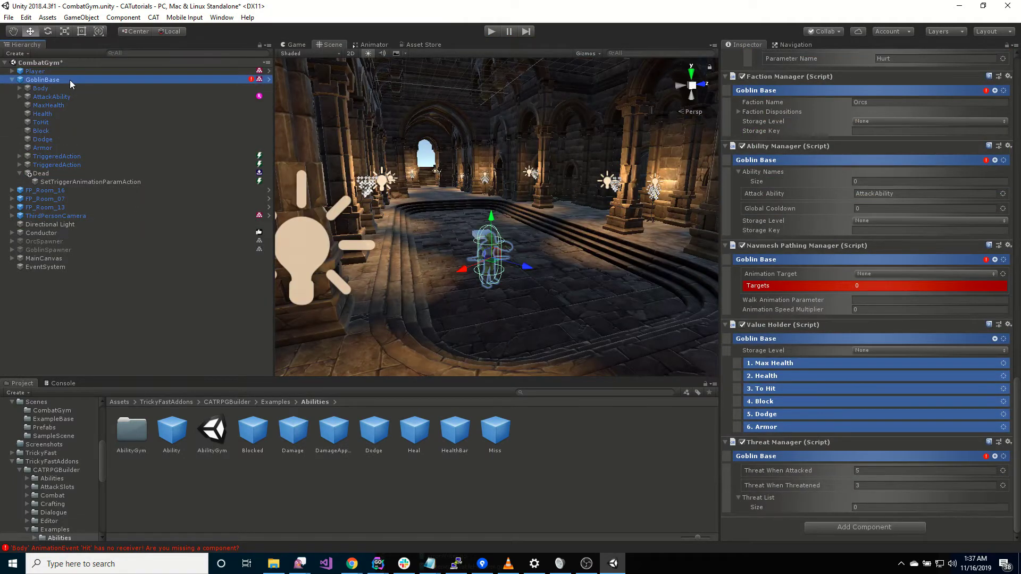
mouse_move(134, 228)
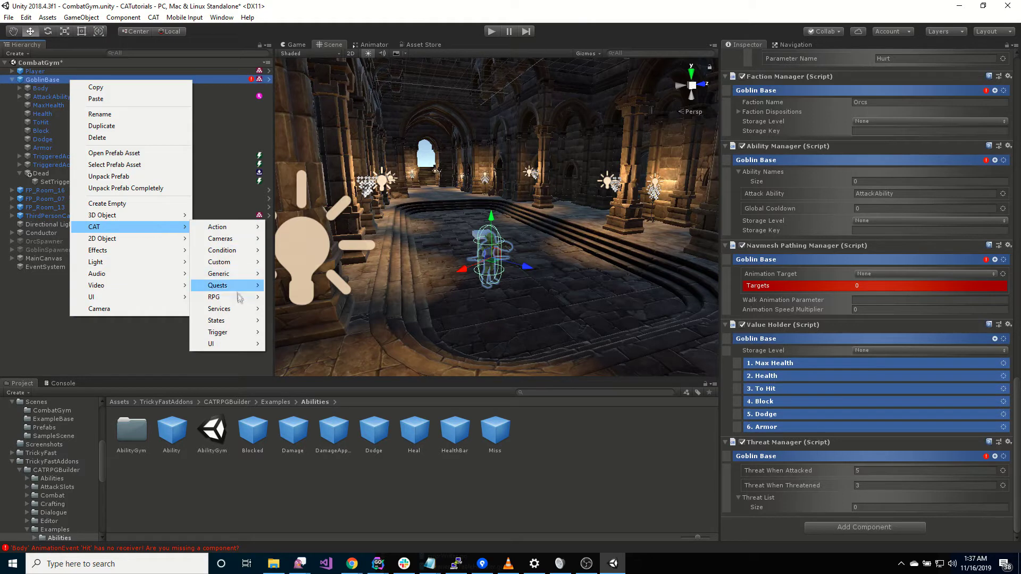
mouse_move(243, 322)
left_click(284, 321)
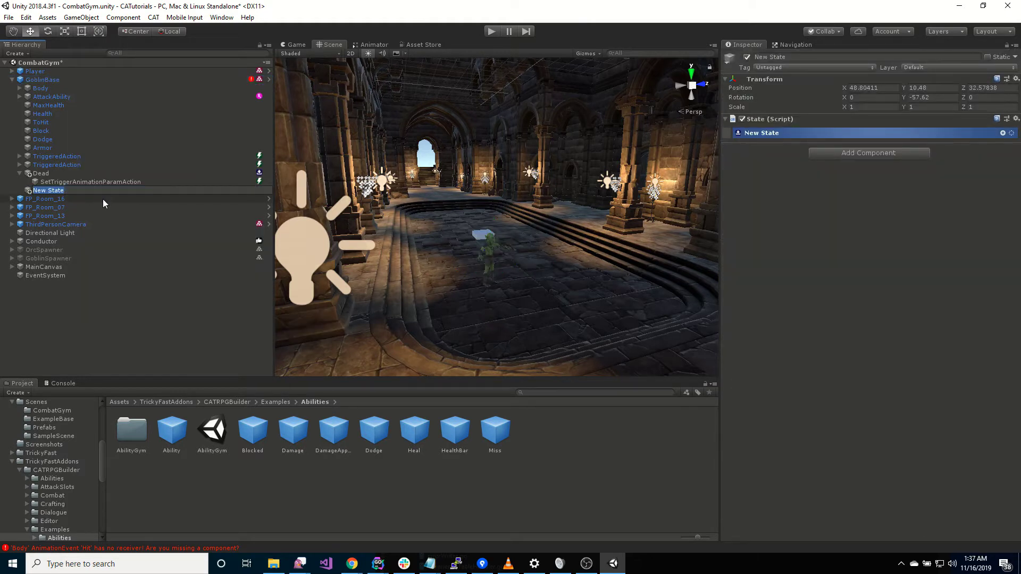
type("Follow")
key("Return")
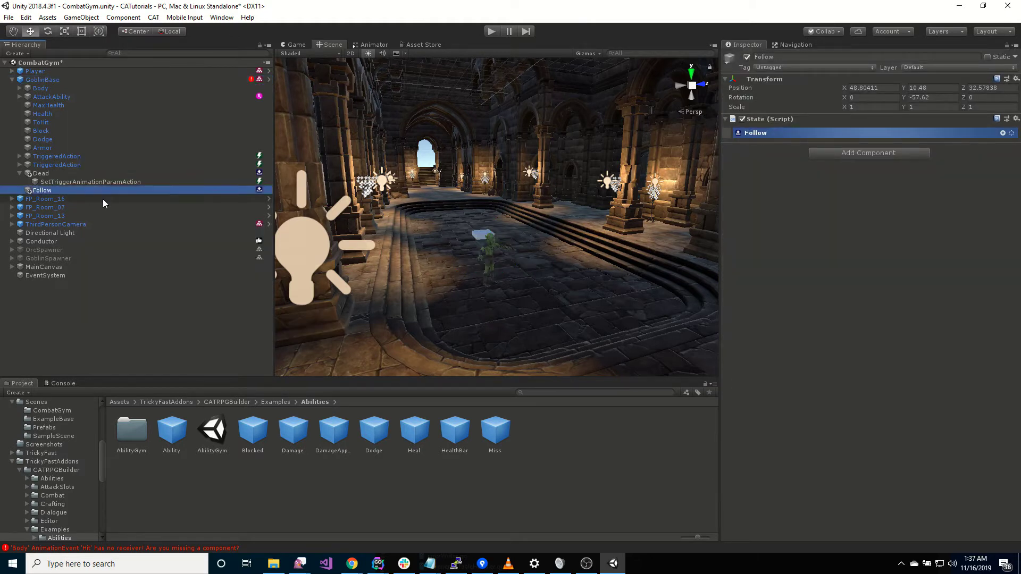
Step: Add a Follow Behavior action from RPG > NPCs as a child of the Follow state
left_click(1001, 137)
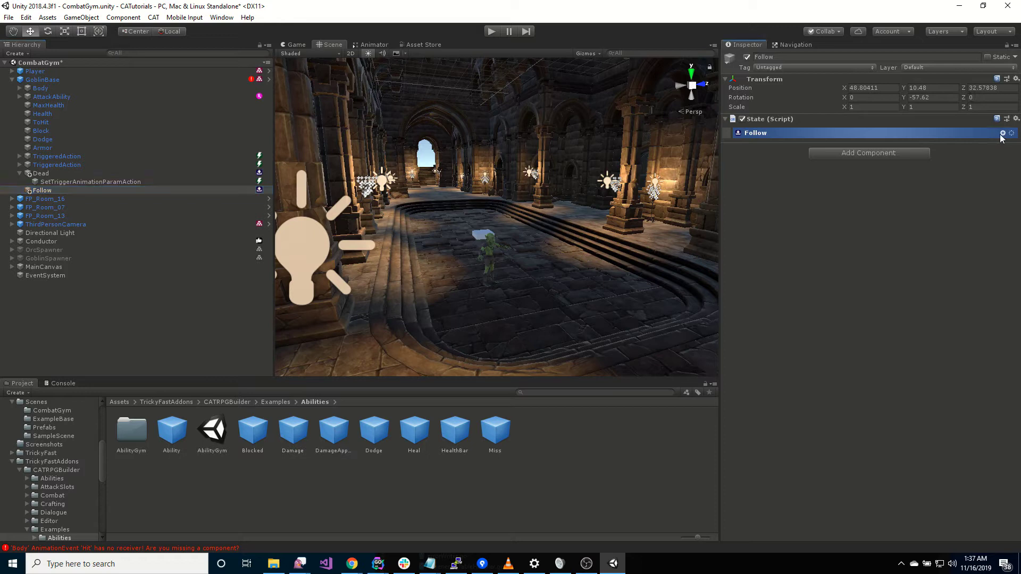
left_click(1003, 134)
type("foll")
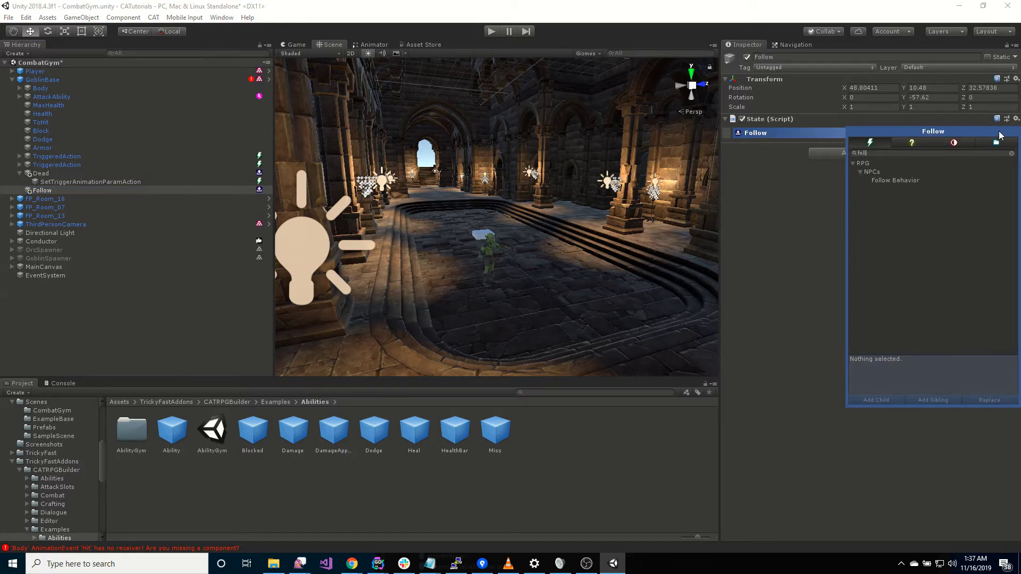
double_click(911, 180)
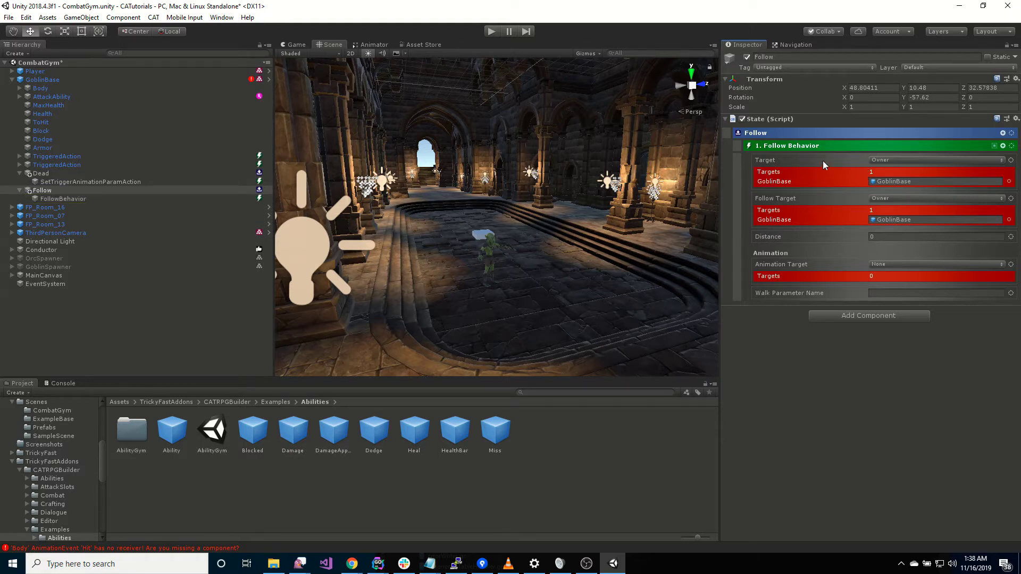
Step: Set the Follow Behavior's follow target to Player and its distance to 3
left_click(878, 199)
left_click(880, 213)
left_click(880, 238)
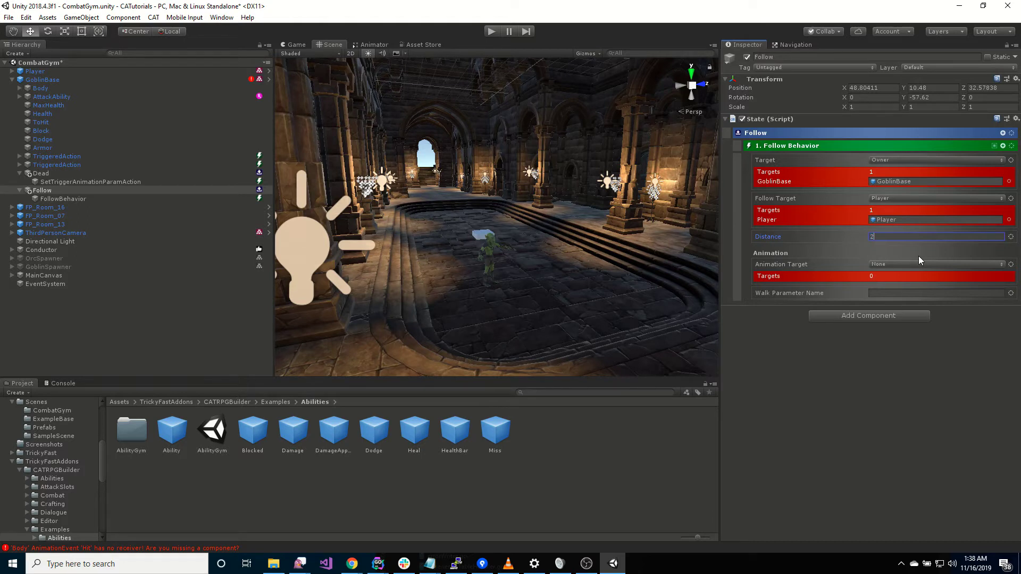
type("2")
key("BackSpace")
type("3")
Step: Set the Follow Behavior's animation target to Owner and enable its path option with the path Body
left_click(904, 265)
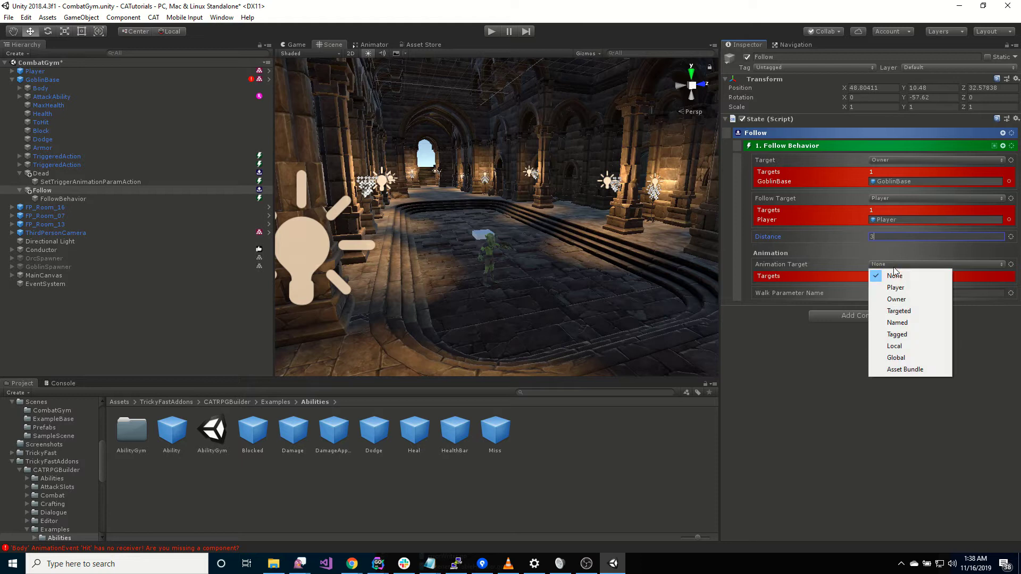
left_click(908, 298)
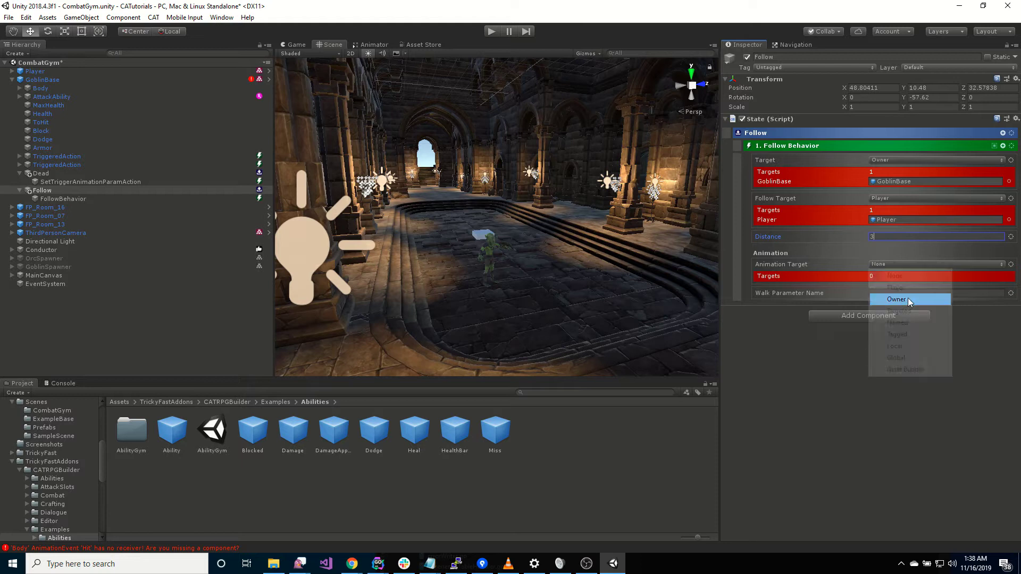
left_click(1011, 264)
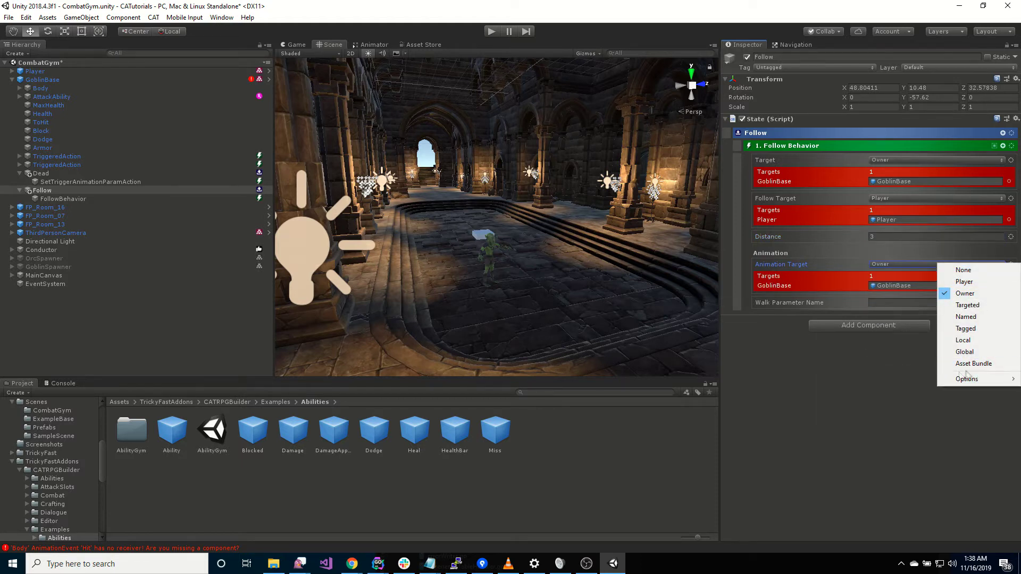
mouse_move(967, 379)
left_click(893, 375)
left_click(893, 273)
type("Body")
Step: Set the Follow Behavior's walk parameter name to the goblin Animator's Velocity Z parameter
left_click(889, 313)
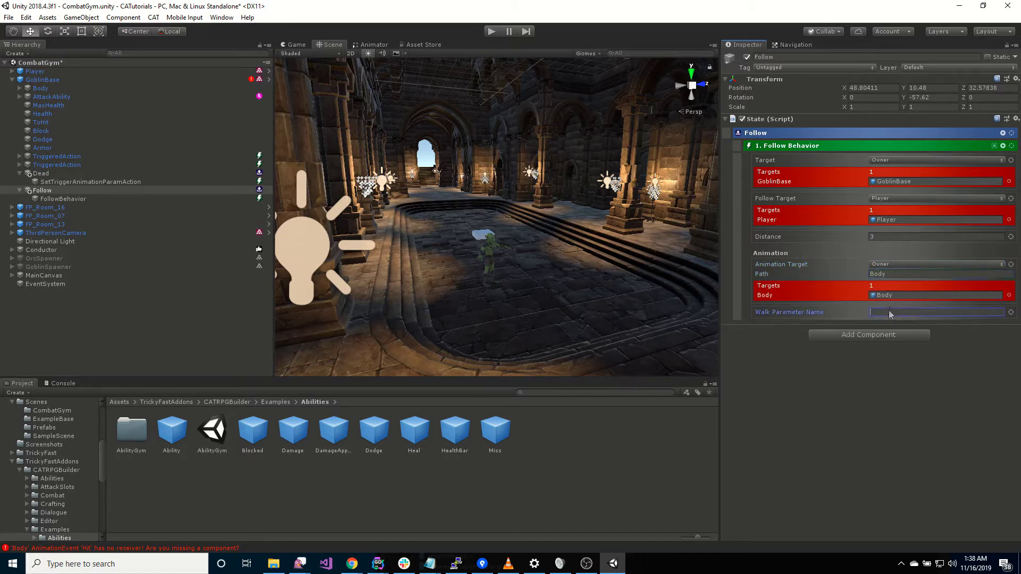
left_click(371, 46)
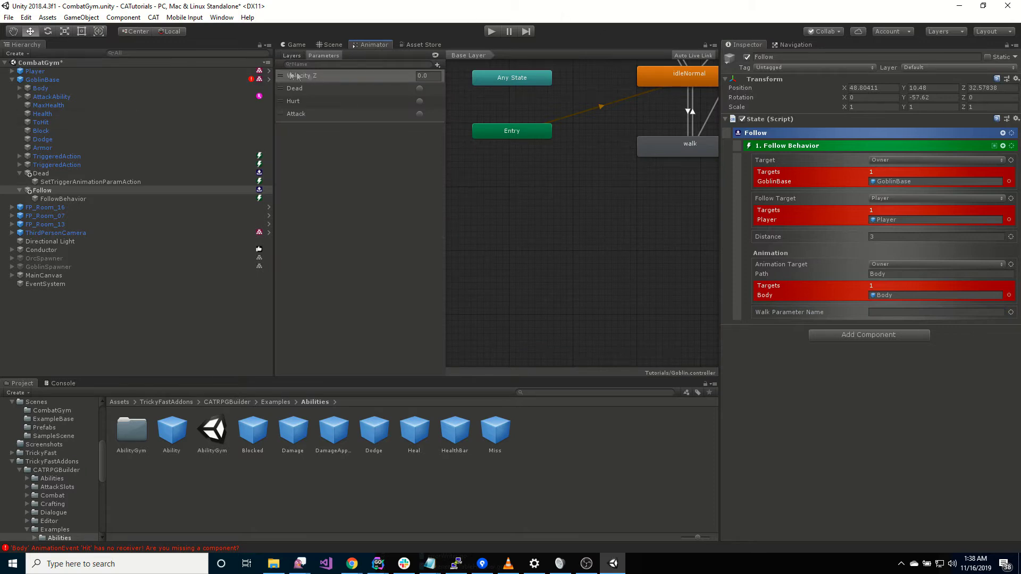
left_click(943, 313)
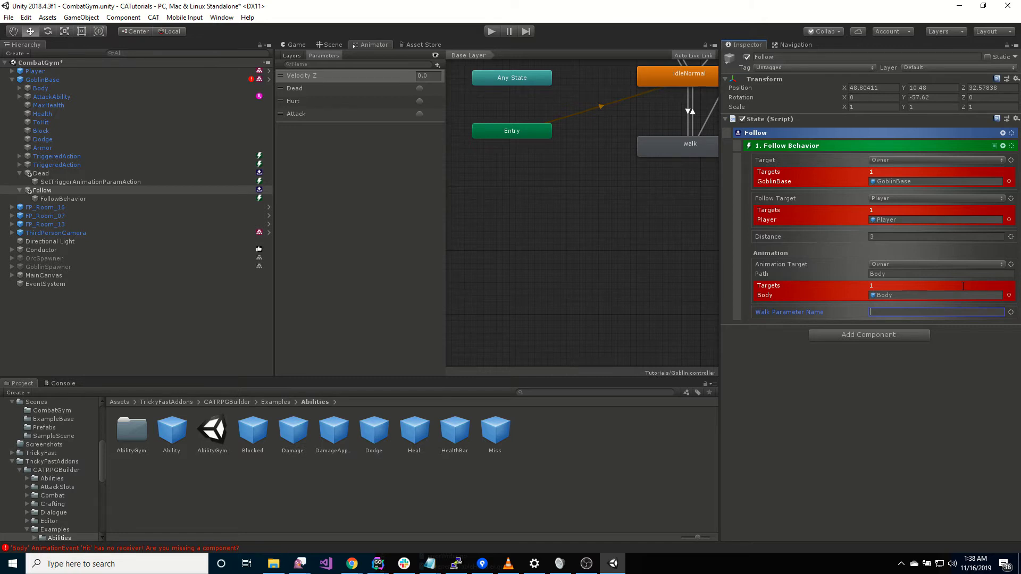
type("Velo")
left_click(330, 45)
Step: Set the initial state of the GoblinBase state machine to Follow
left_click(42, 80)
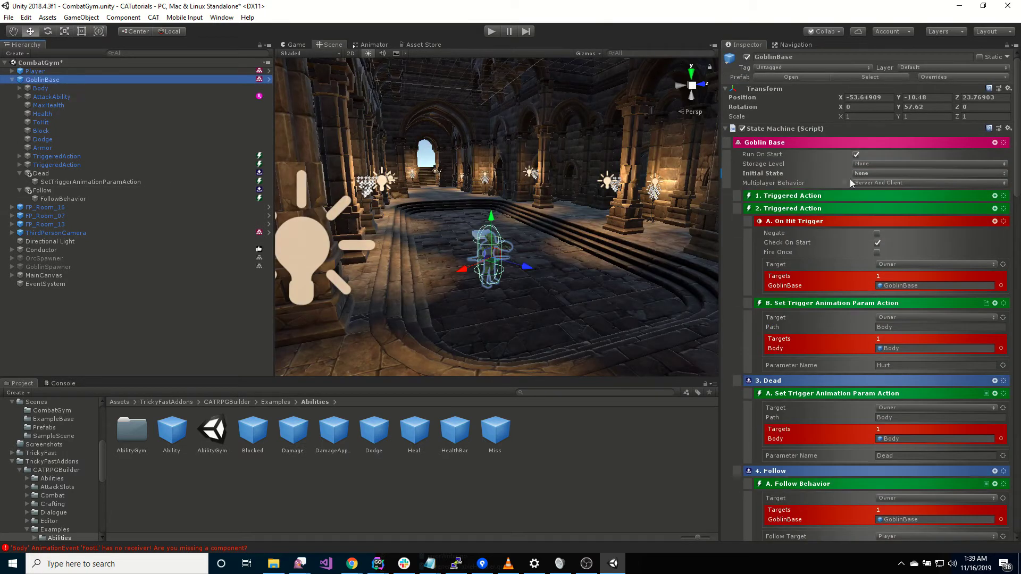
left_click(875, 173)
left_click(884, 209)
Step: Play-test the scene by moving the player through the hall to check the goblin's following and death, and stop it
left_click(492, 32)
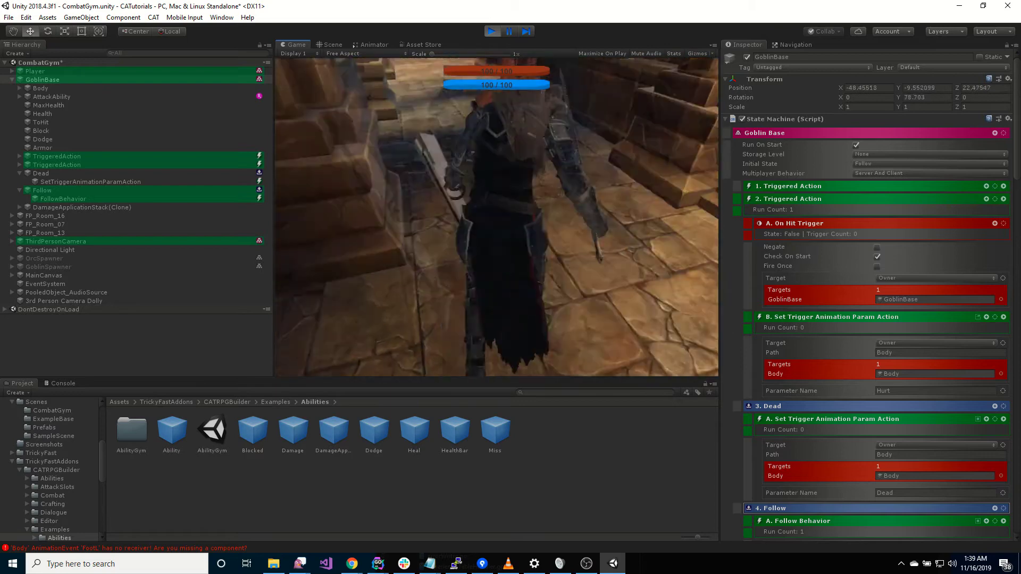
key("w")
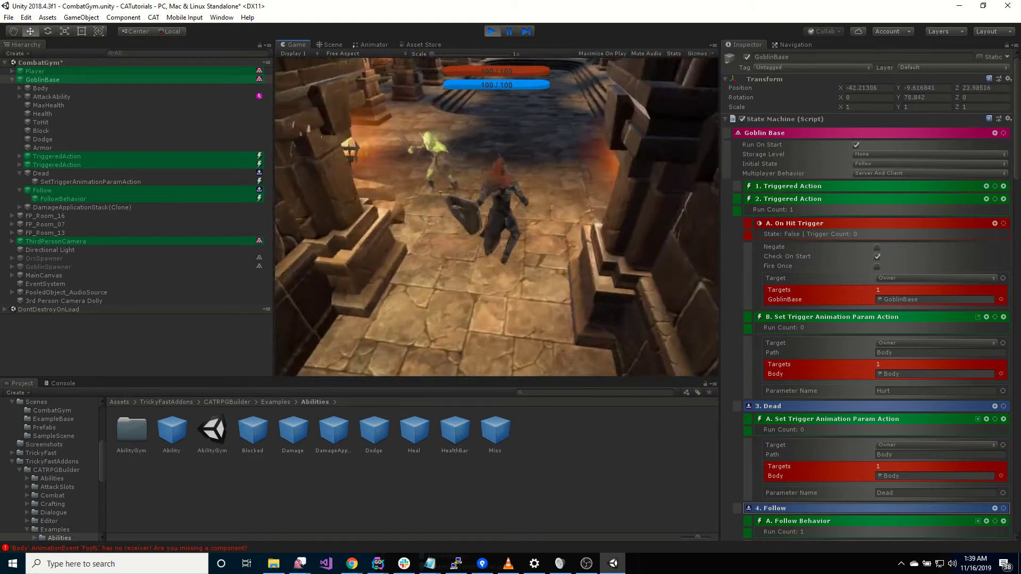
key("a")
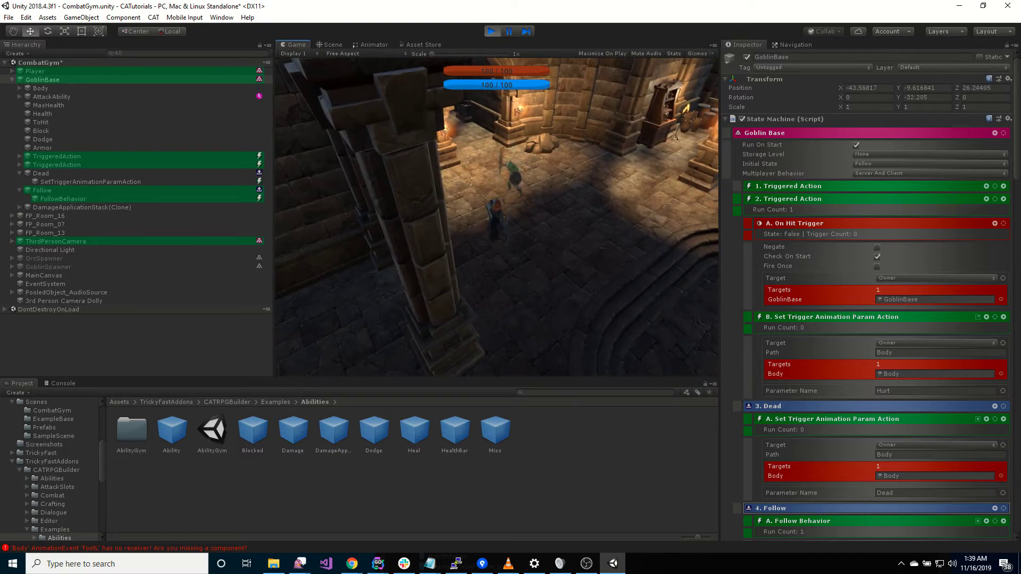
key("s")
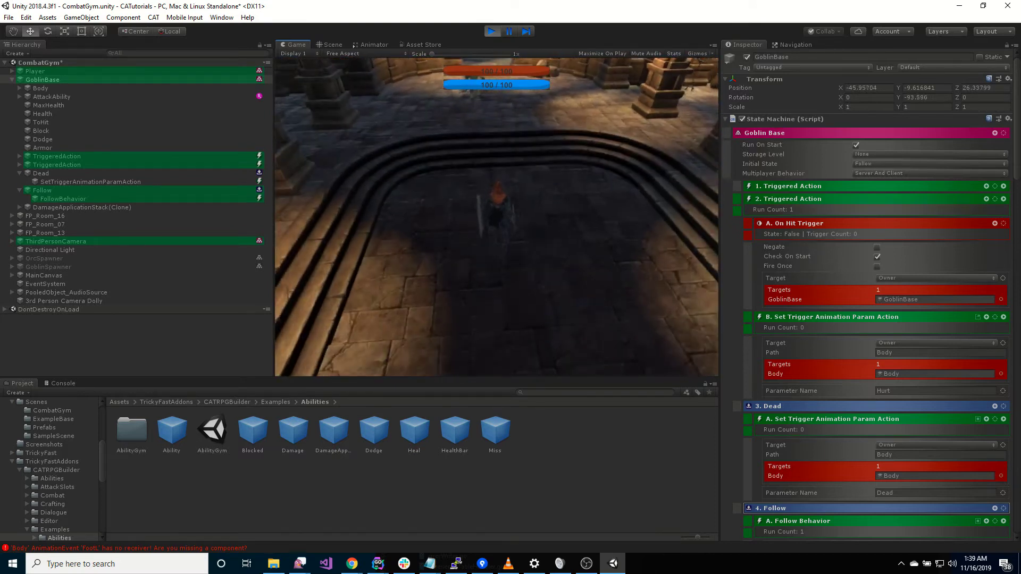
key("s")
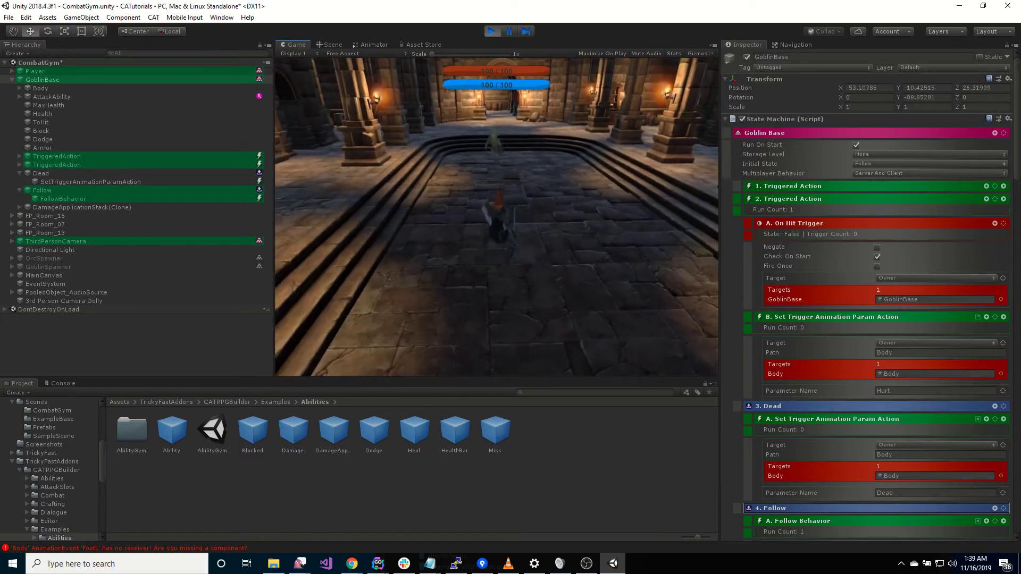
key("w")
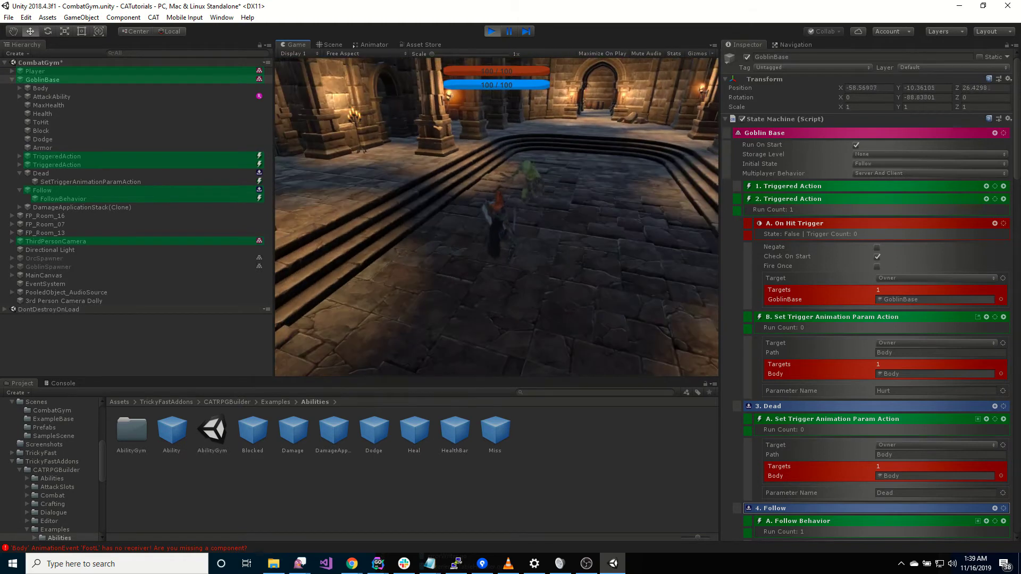
key("w")
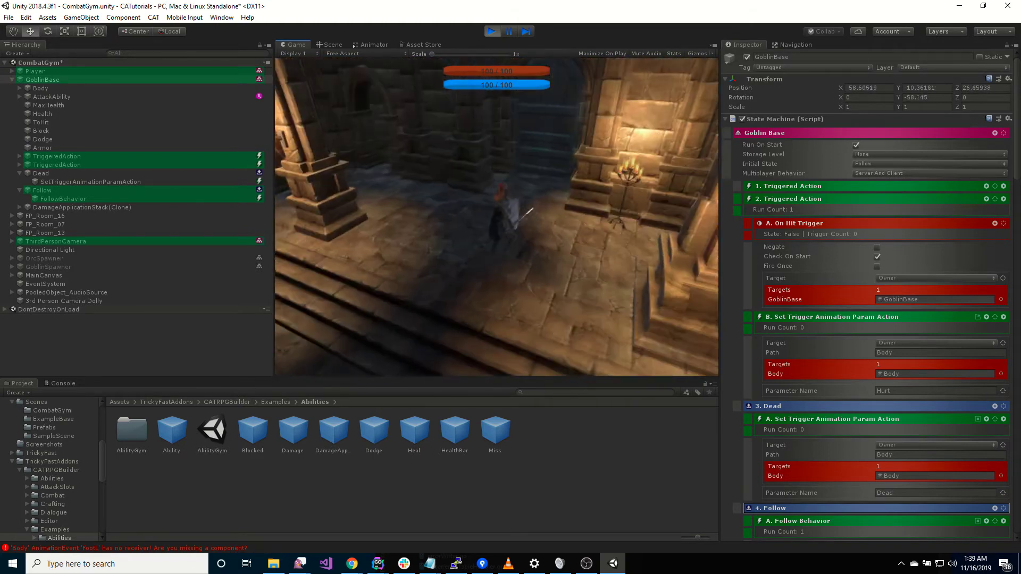
key("w")
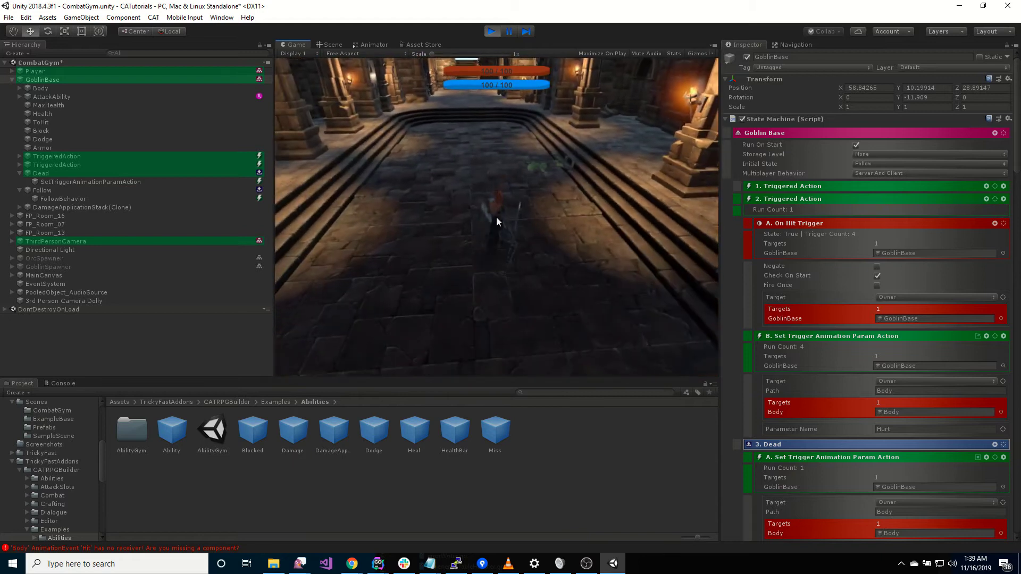
left_click(491, 32)
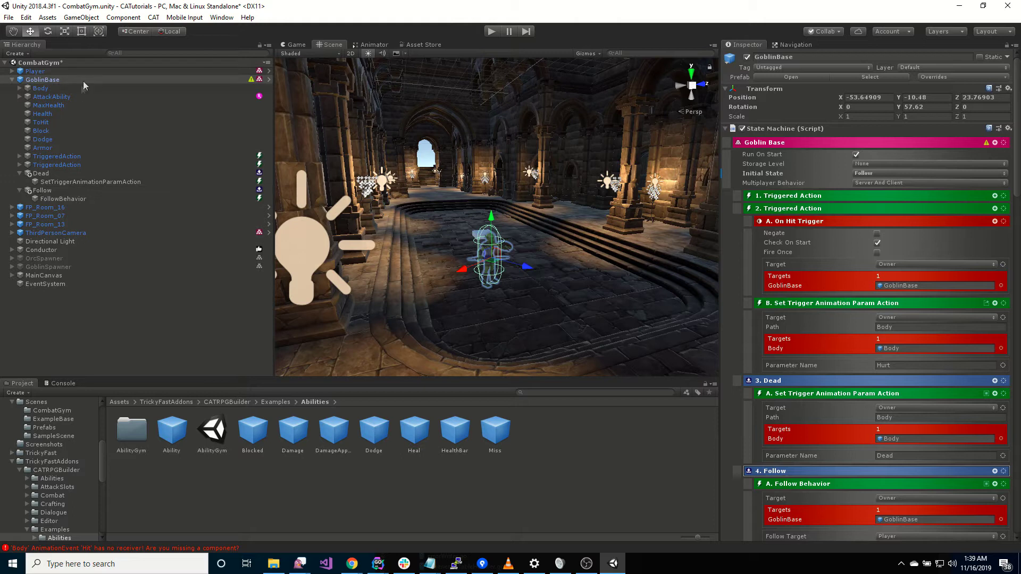
Step: Run the scene again, lead the goblin into the corridor with the player to check its pursuit, and stop playing
left_click(494, 32)
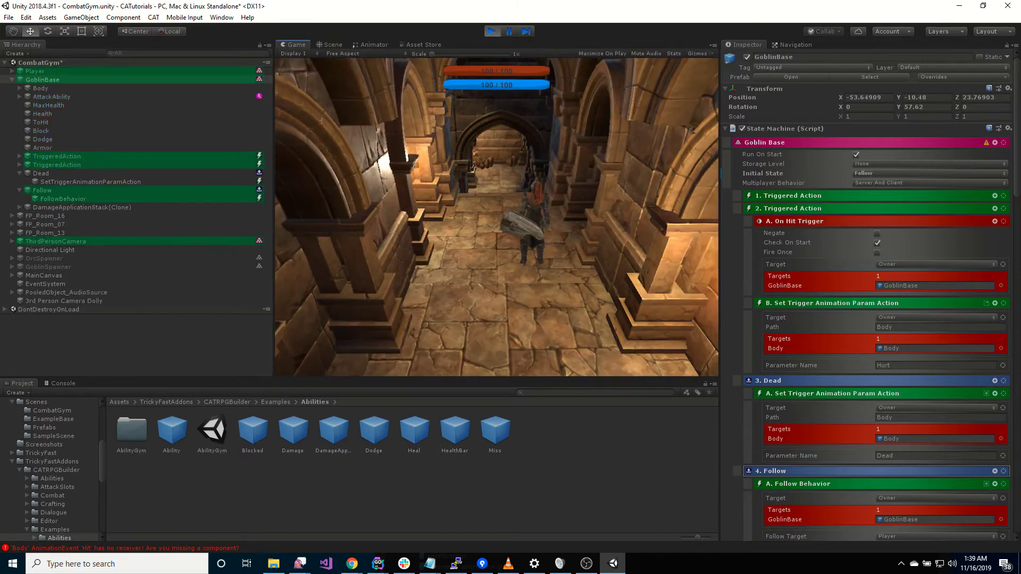
key("w")
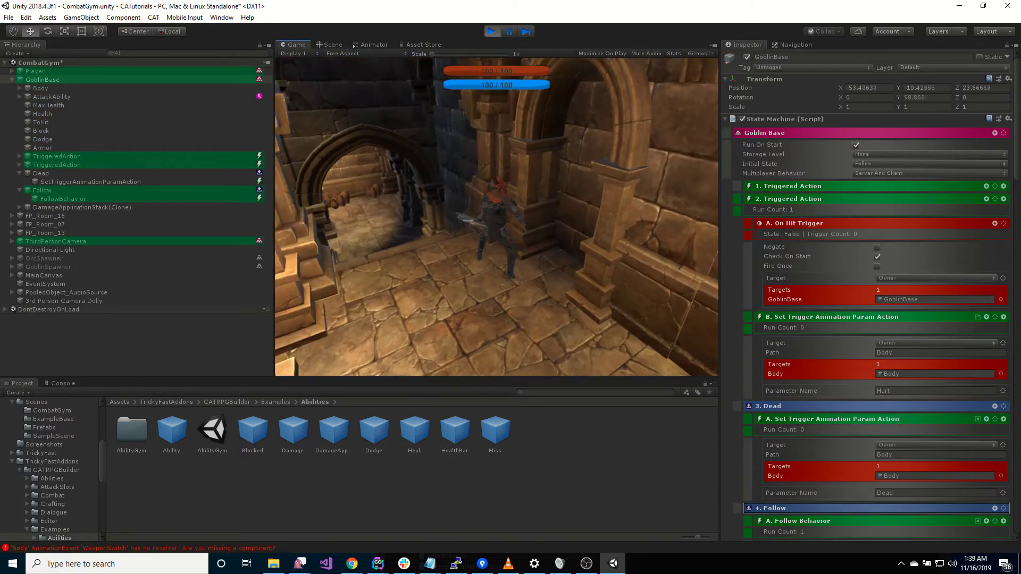
key("w")
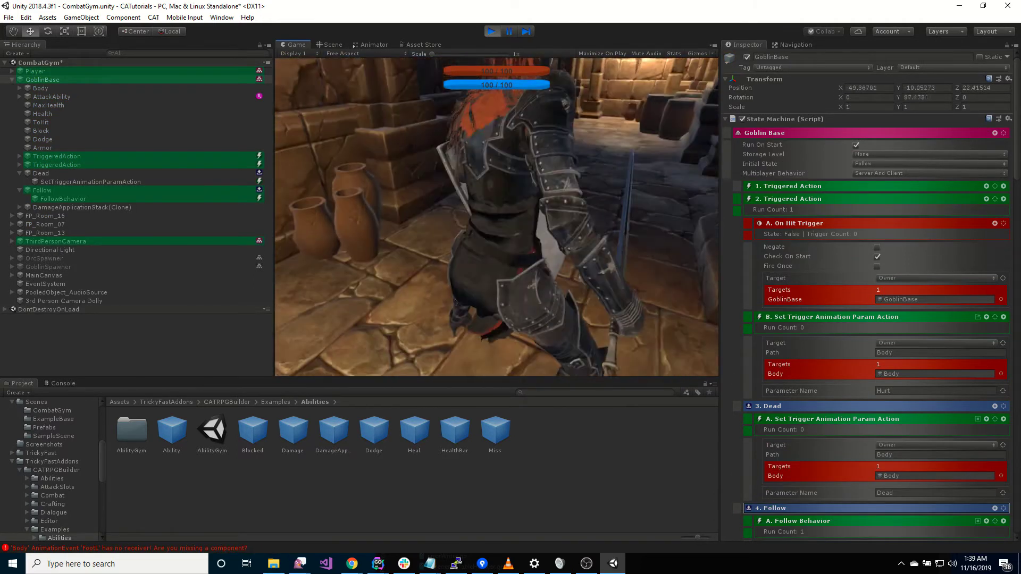
key("w")
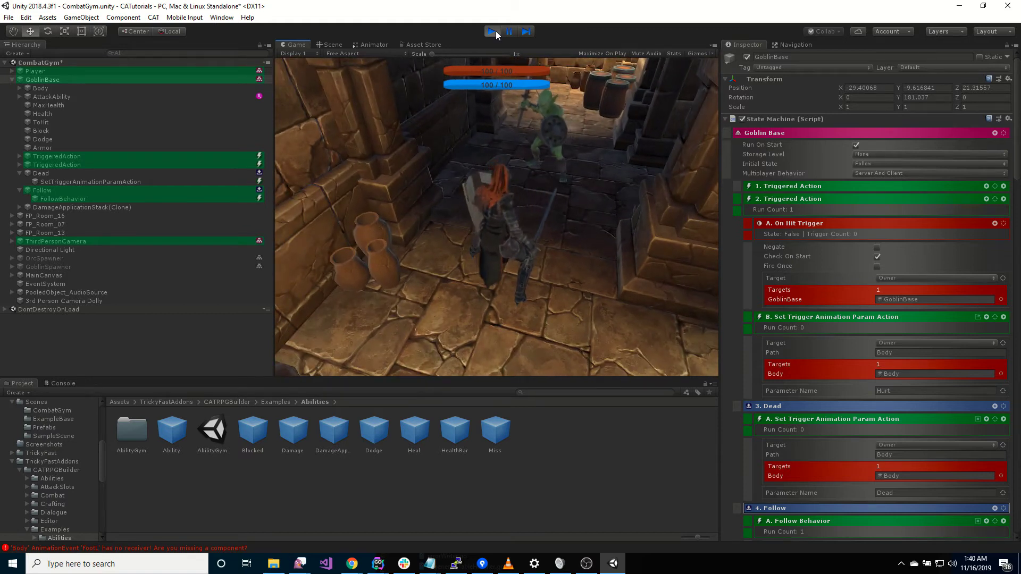
left_click(493, 31)
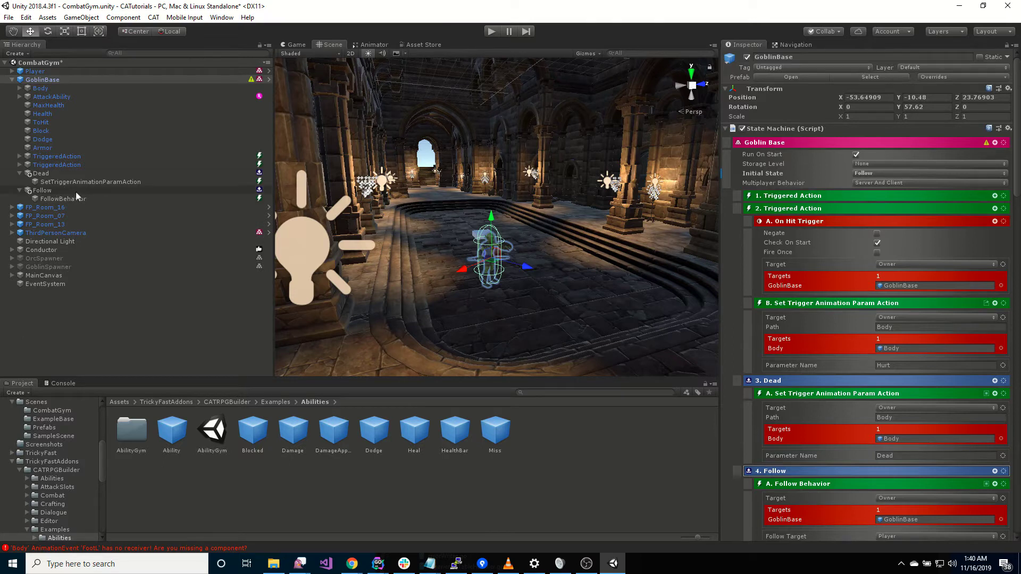
Step: Add a new CAT state under GoblinBase and name it Idle
right_click(67, 80)
mouse_move(121, 228)
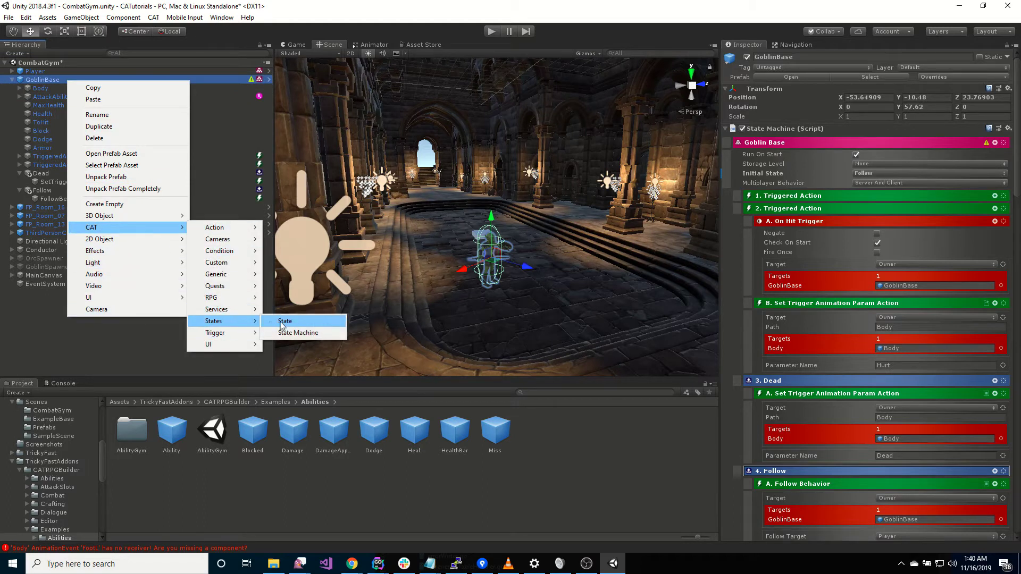
left_click(276, 321)
left_click(64, 208)
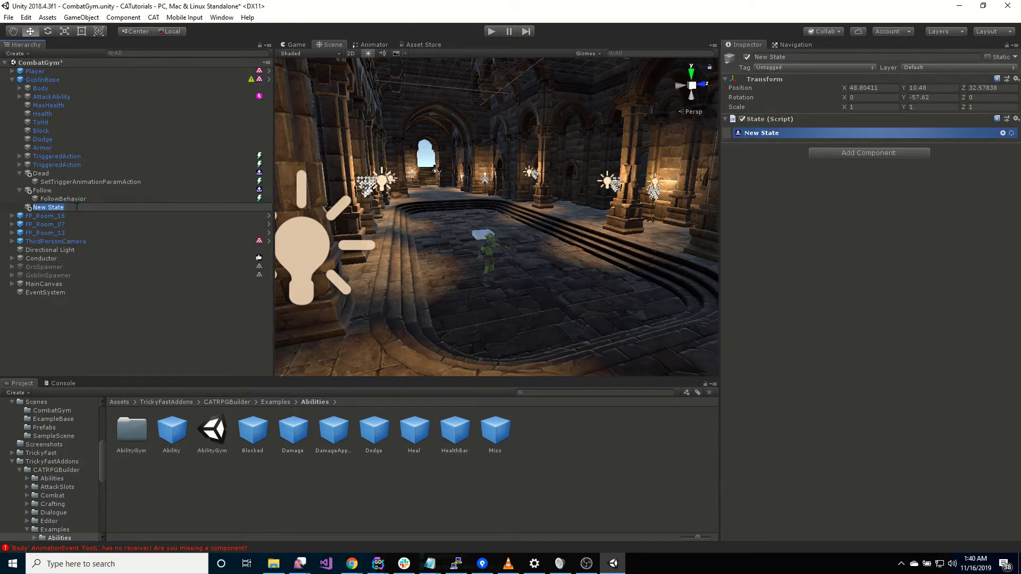
type("Att")
key("BackSpace")
key("BackSpace")
key("BackSpace")
type("Idle")
key("Return")
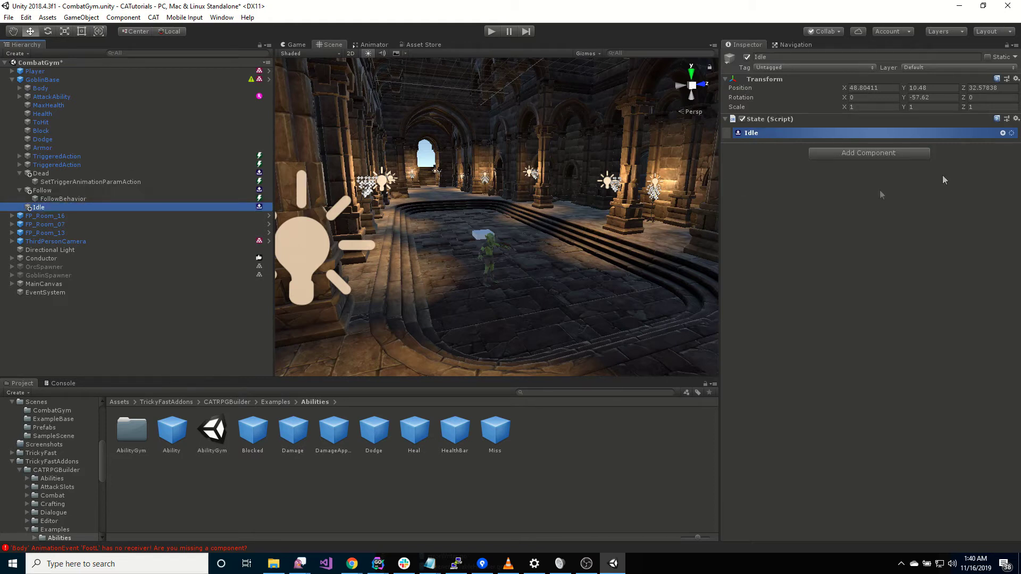
Step: Add a Proximity Trigger to the Idle state
left_click(1003, 133)
left_click(954, 143)
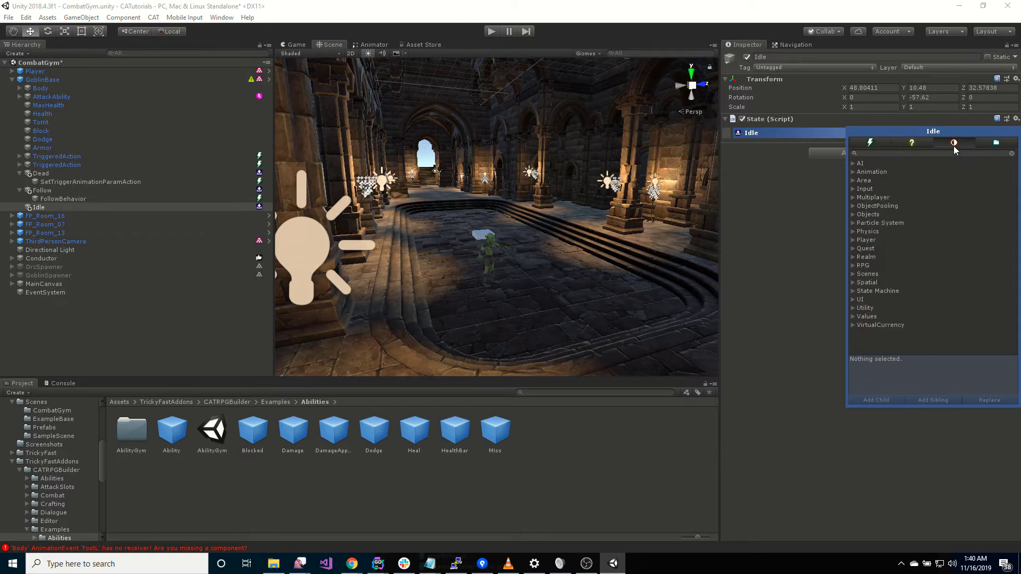
key("r")
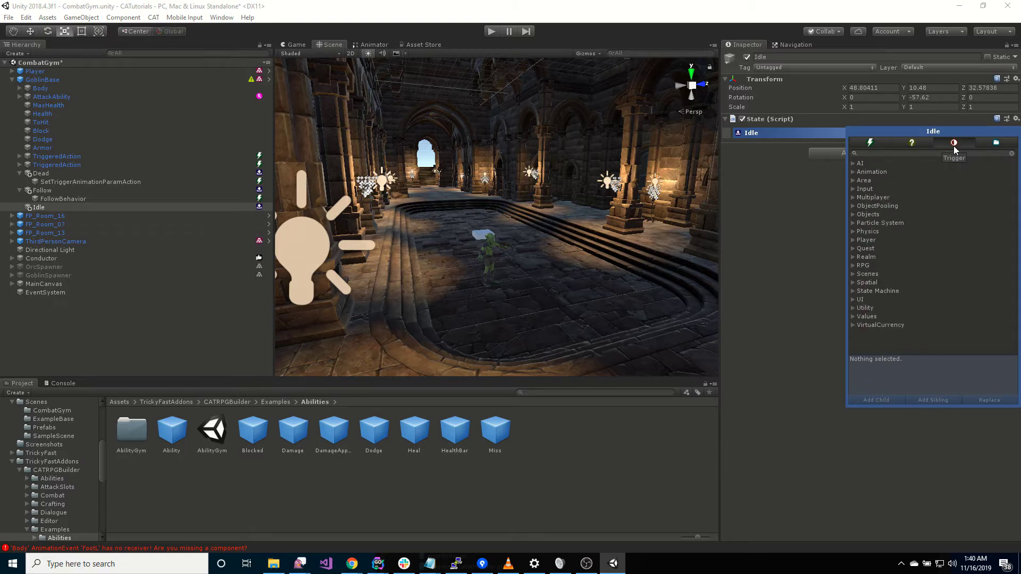
left_click(934, 154)
type("prox")
double_click(914, 171)
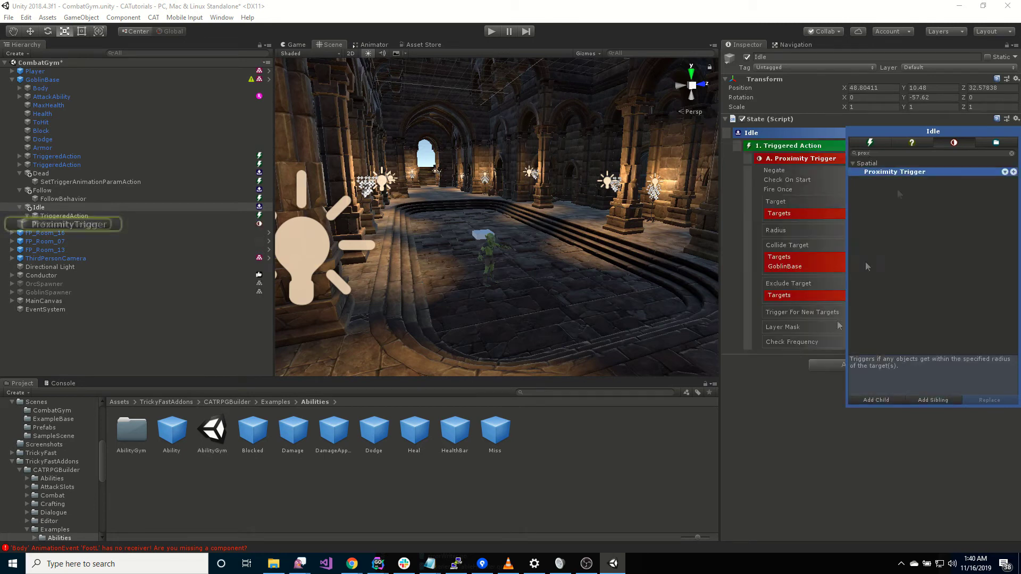
left_click(788, 417)
Step: Set the Proximity Trigger's check frequency to 1, target to Owner, collide target to Player and radius to 10
left_click(896, 343)
type("1")
key("Return")
left_click(899, 202)
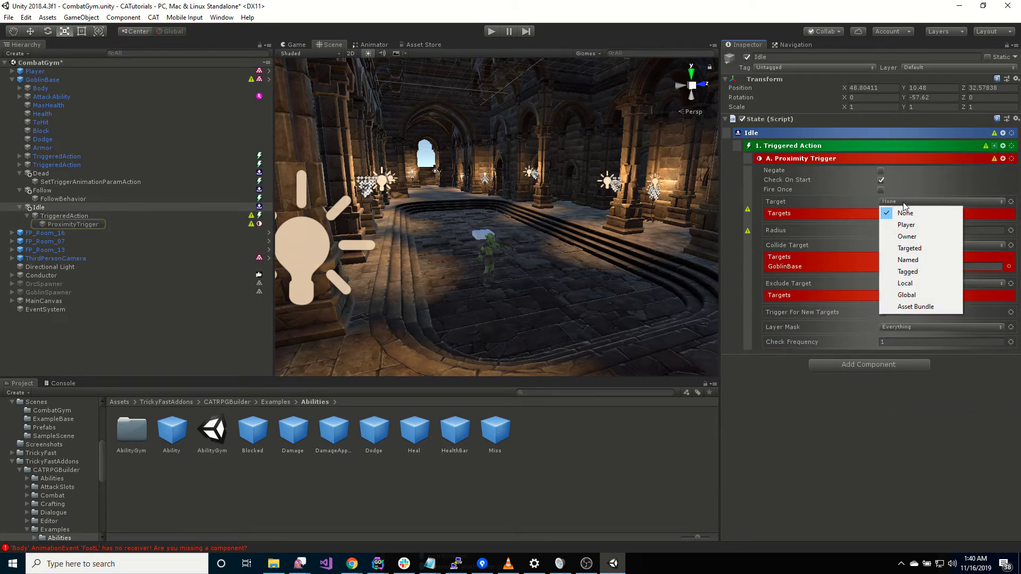
left_click(907, 243)
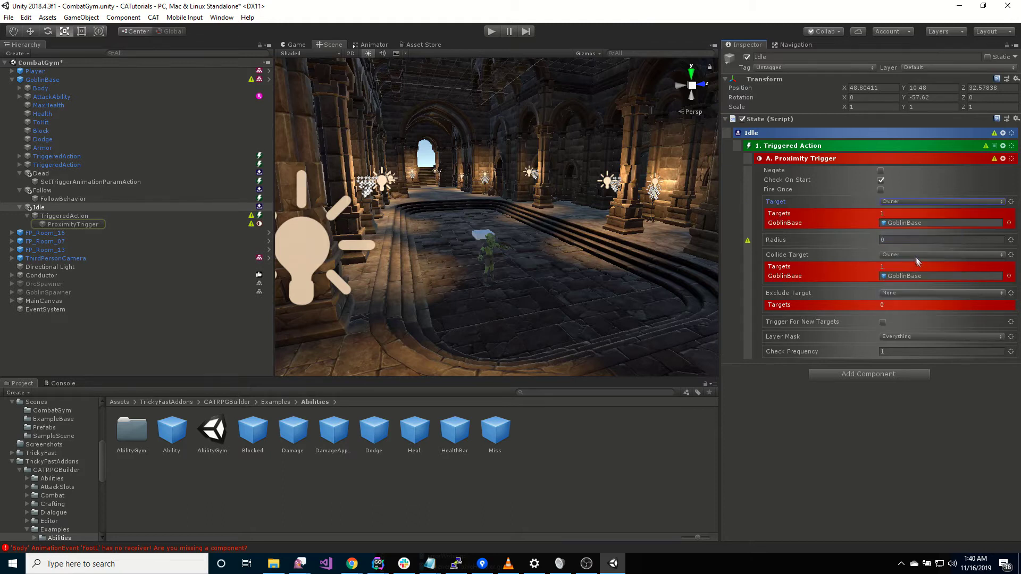
left_click(919, 256)
left_click(904, 277)
left_click(818, 237)
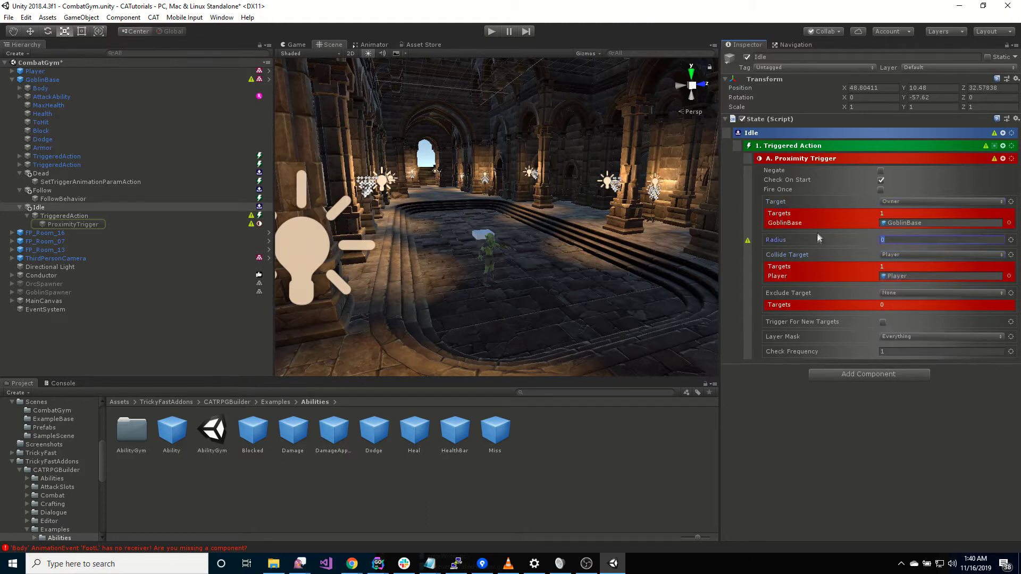
type("10")
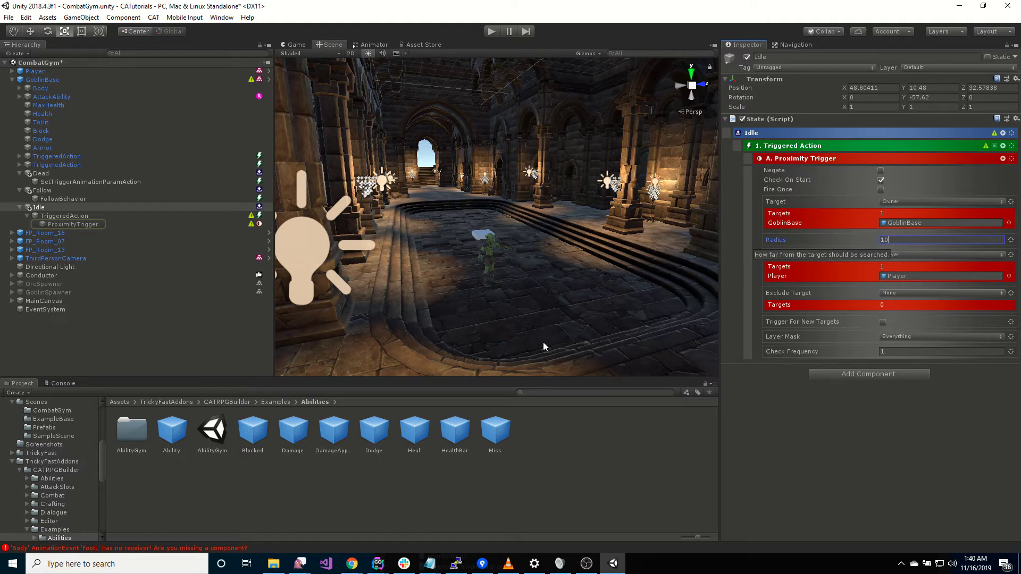
Step: Set the Idle state's position to 0, 0, 0
left_click(83, 224)
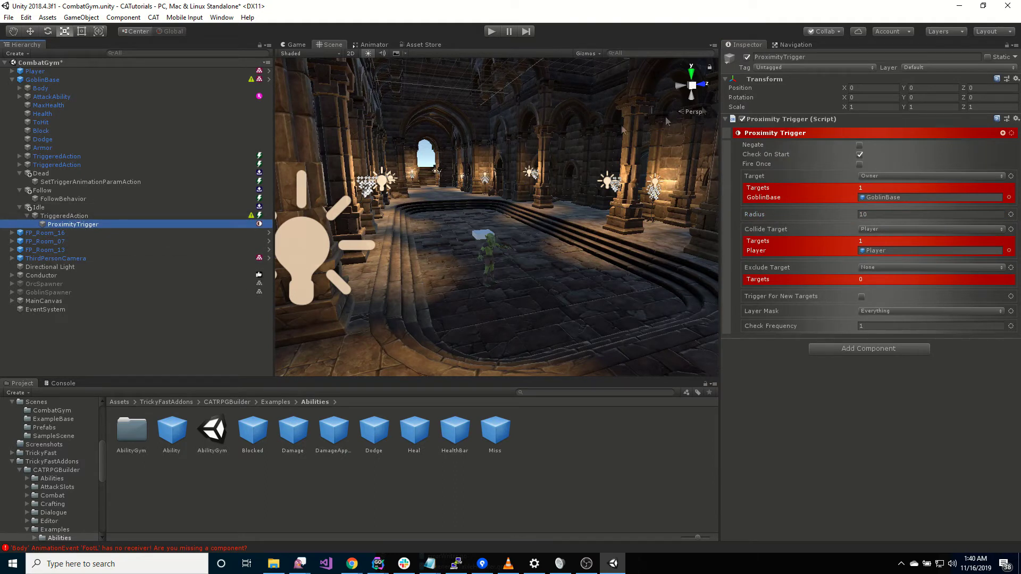
left_click(59, 208)
left_click(859, 88)
type("0")
key("Tab")
type("0")
key("Tab")
type("0")
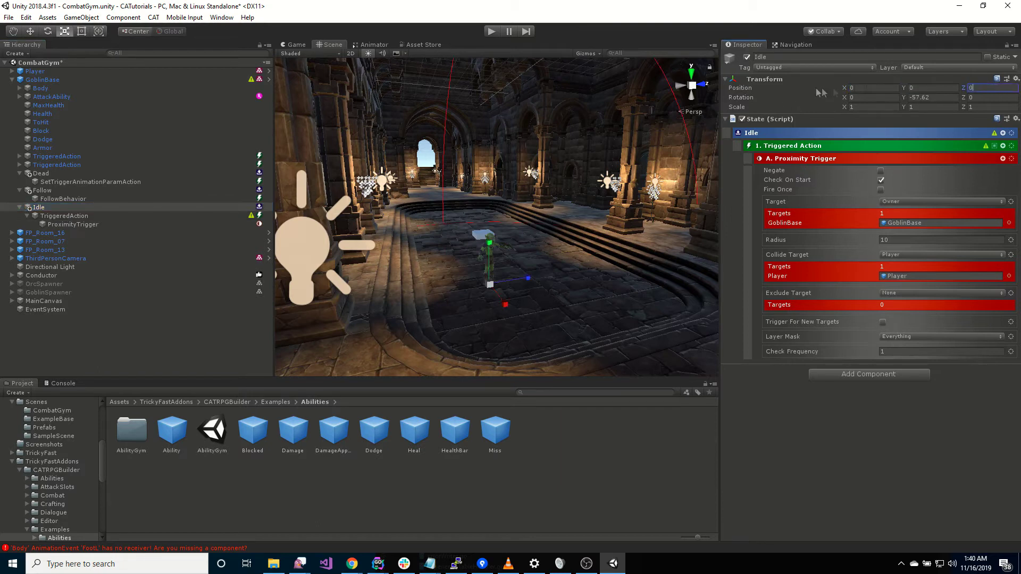
Step: Reduce the Proximity Trigger's radius to 5
left_click(95, 225)
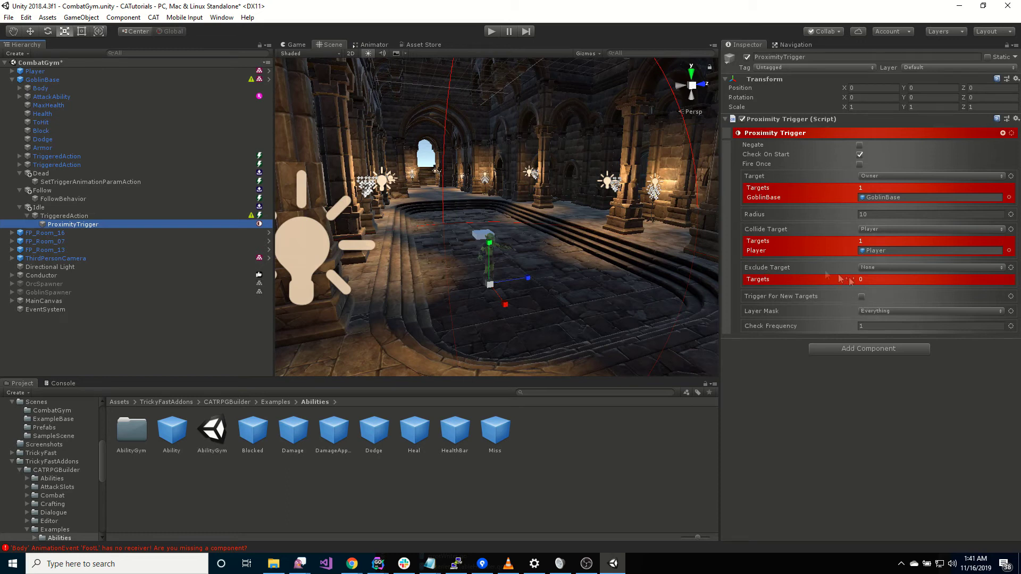
left_click(908, 214)
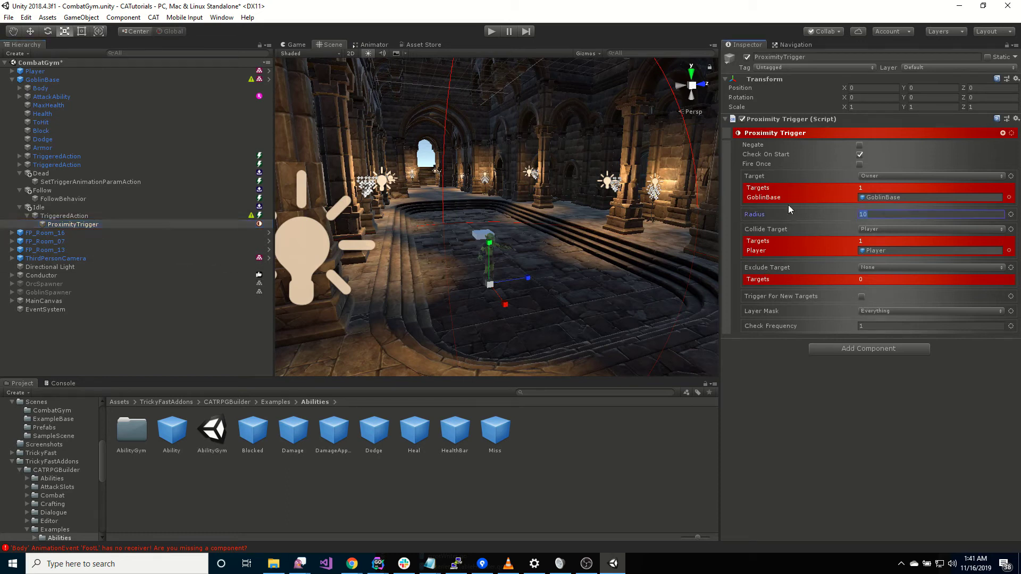
type("5")
Step: Add a Change State action to the Idle state's Triggered Action
left_click(65, 216)
left_click(1005, 135)
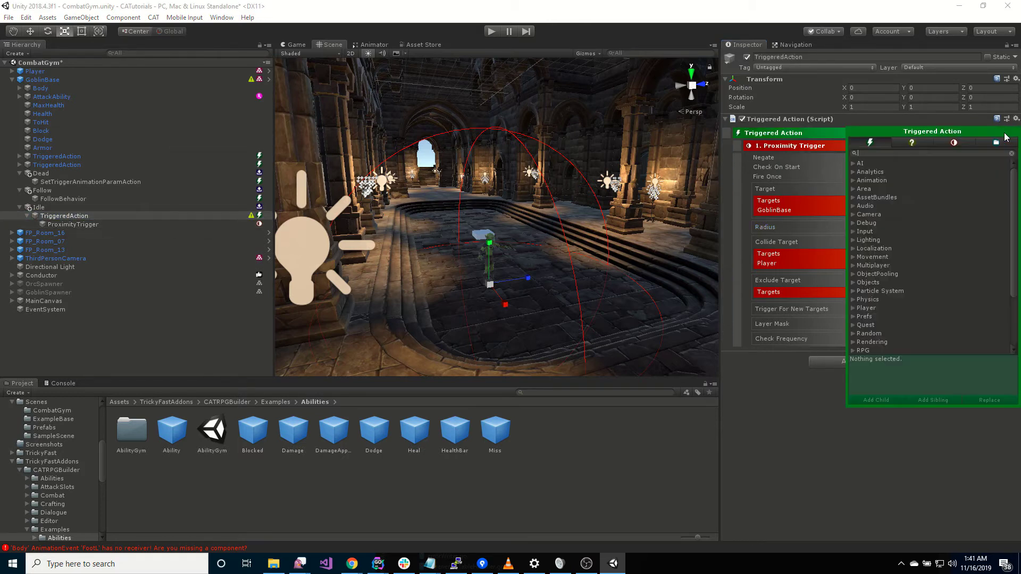
type("chan")
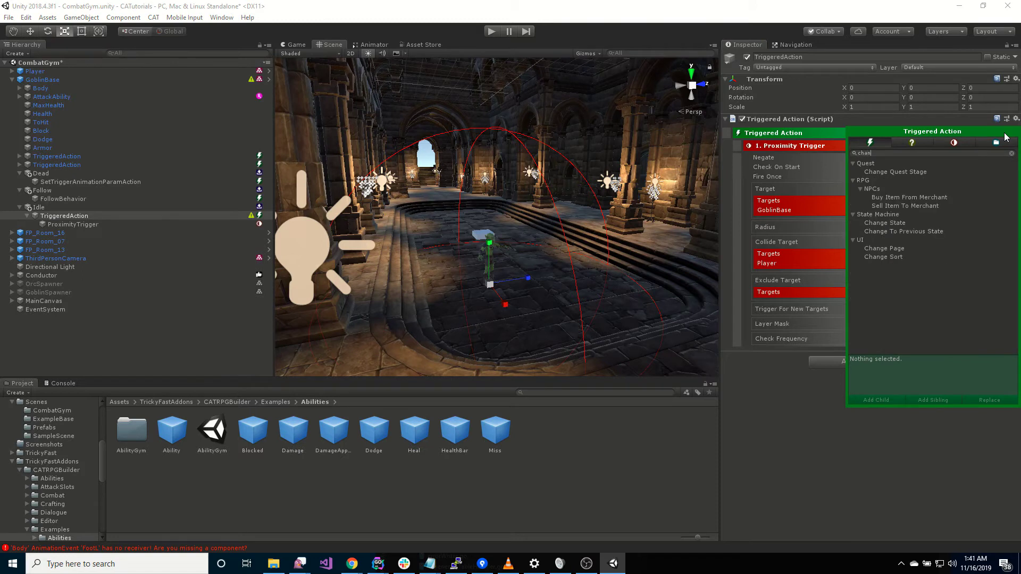
double_click(903, 224)
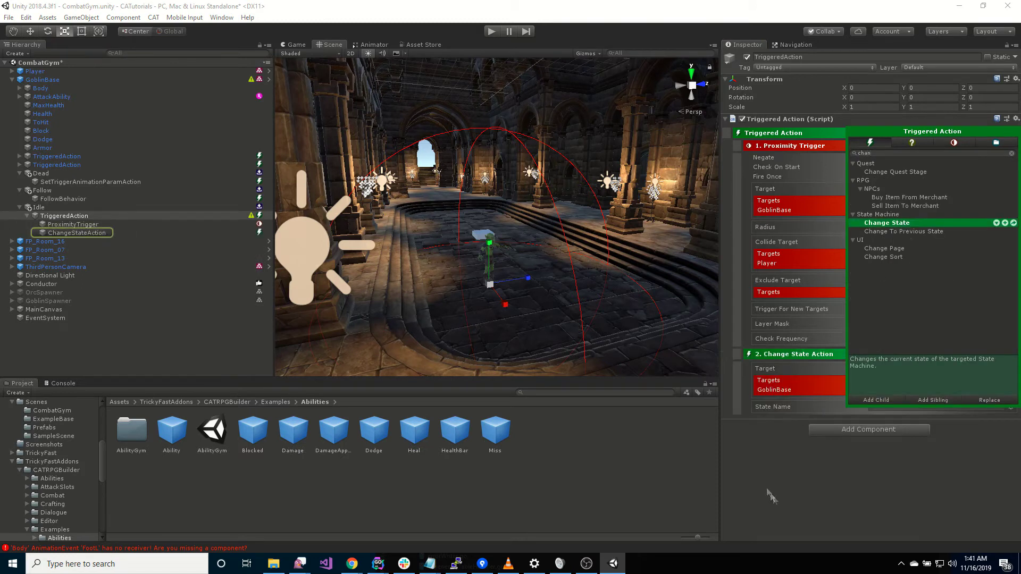
Step: Assign the Follow state as the State Name of the Change State action in the Idle state's Triggered Action
left_click_drag(36, 191, 885, 408)
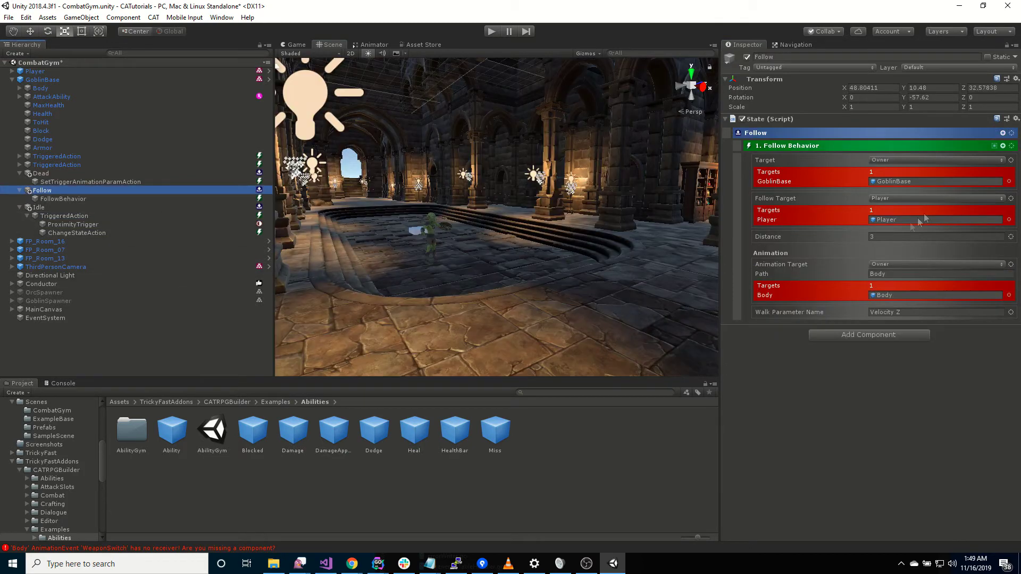
Step: Add a Proximity Trigger to the Follow state
left_click(1004, 134)
left_click(953, 143)
type("prox")
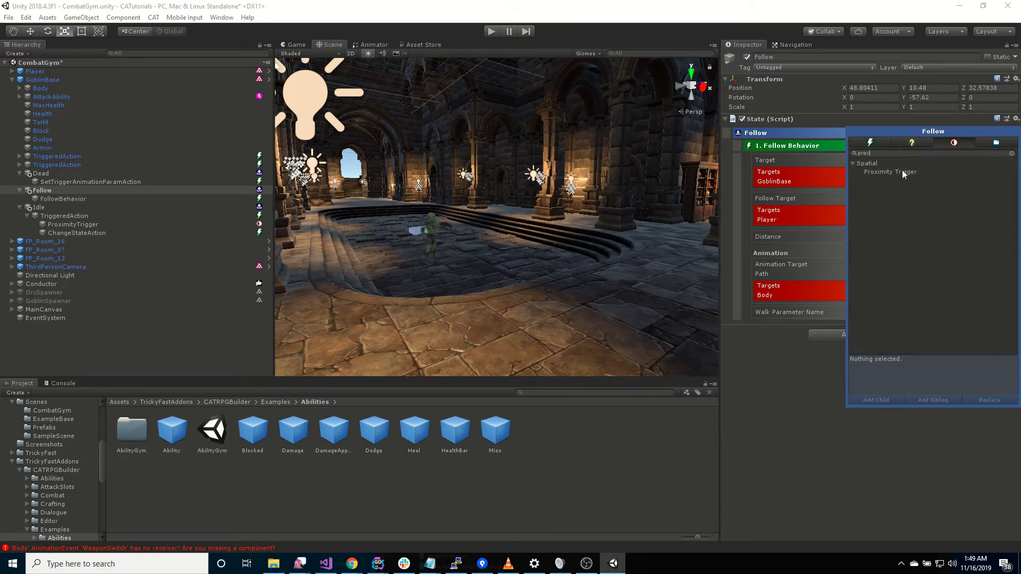
double_click(904, 172)
left_click(727, 429)
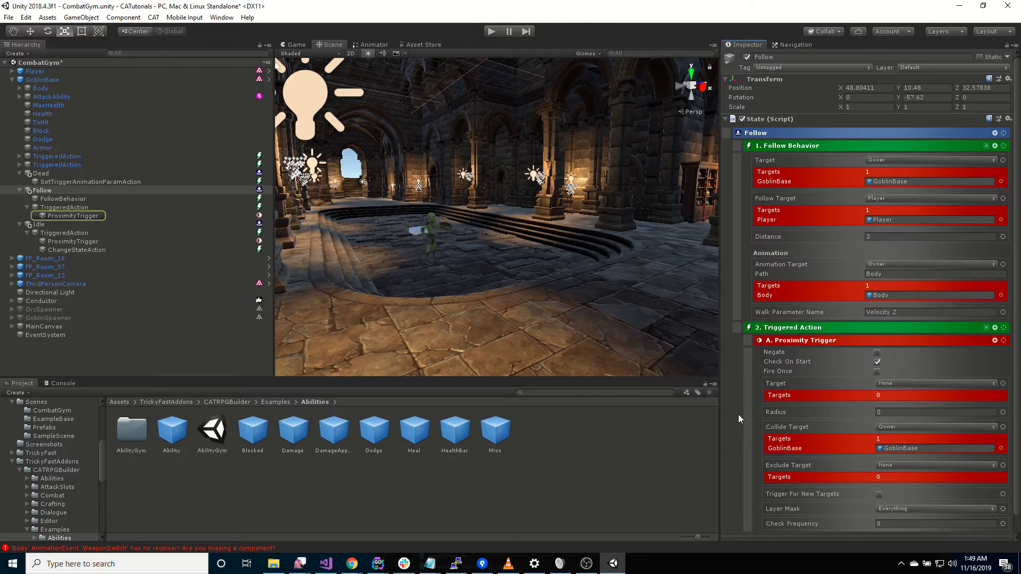
Step: Set the Follow state's Proximity Trigger to target Owner, radius 15, collide target Player and check frequency 1
scroll(738, 414, "down", 1)
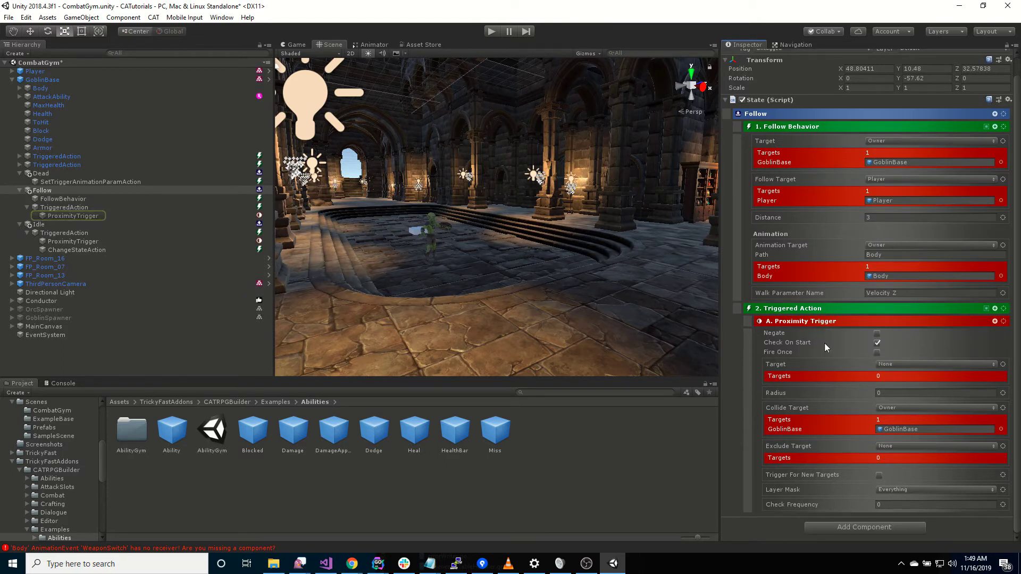
left_click(896, 367)
left_click(930, 402)
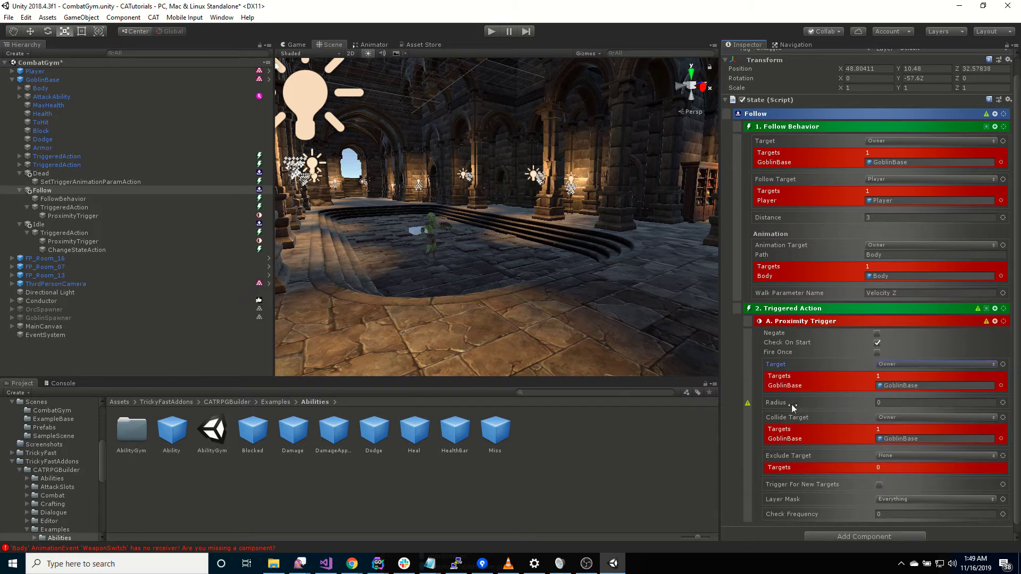
left_click(845, 392)
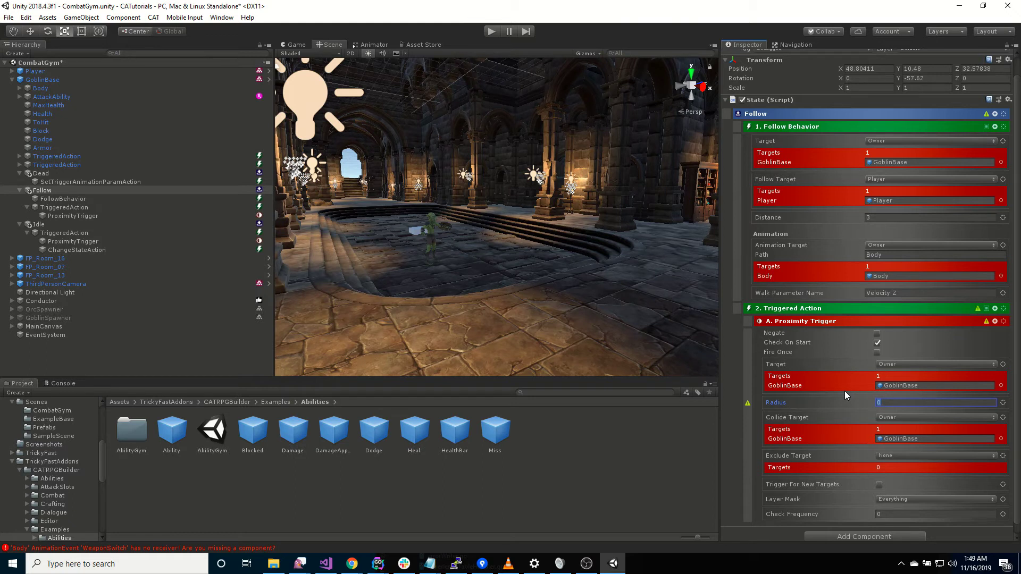
type("15")
left_click(936, 417)
left_click(907, 443)
left_click(937, 455)
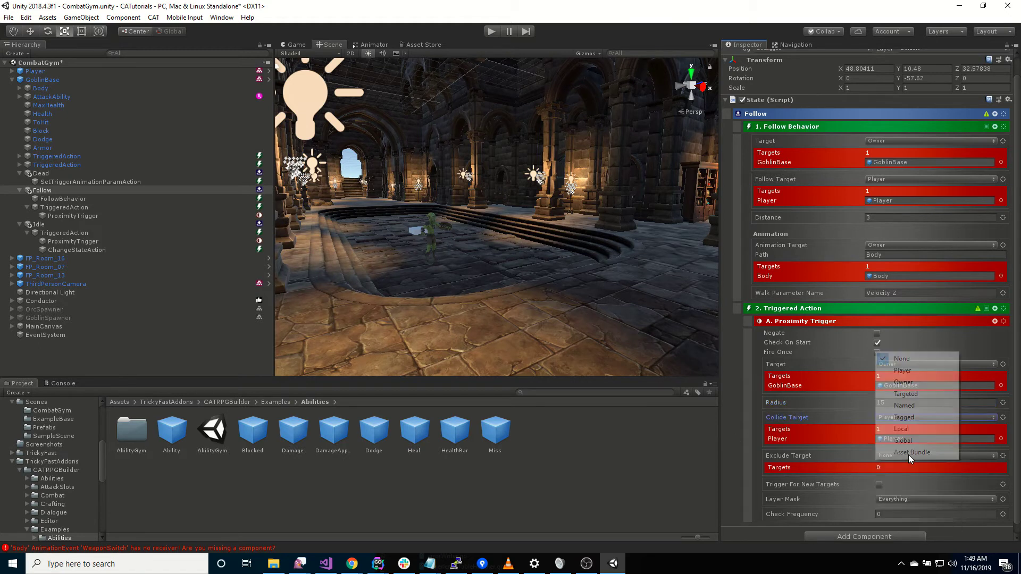
left_click(753, 490)
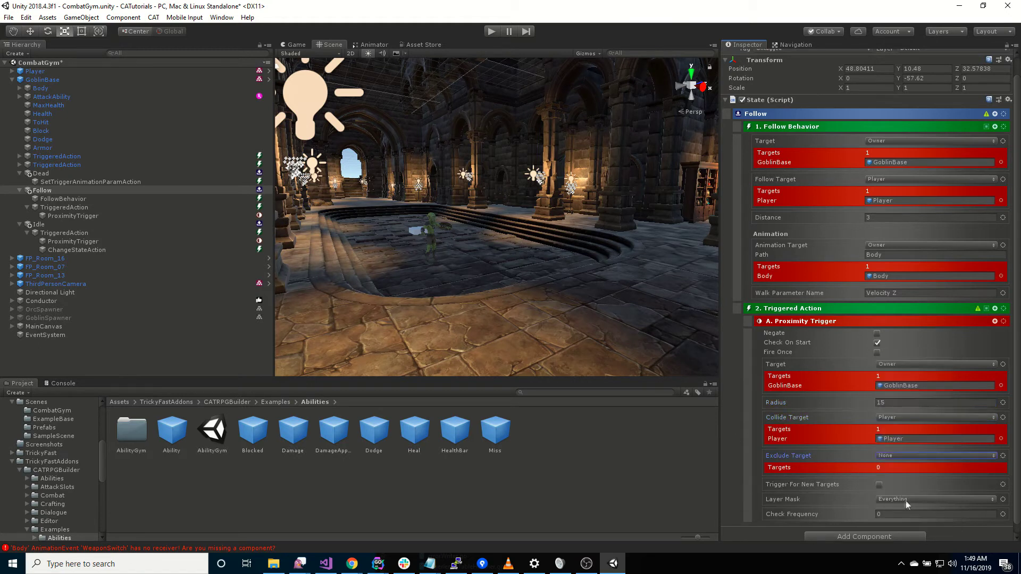
left_click(888, 514)
type("1")
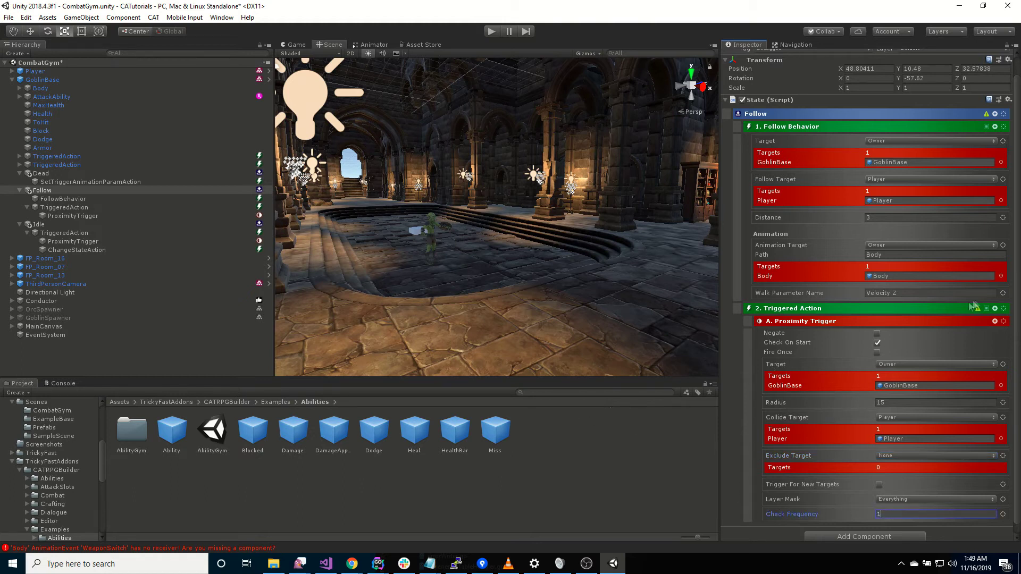
Step: Copy the Idle state's Change State action into the Follow state's Triggered Action and set its state name to Idle
left_click(109, 250)
key("ctrl+c")
left_click(79, 216)
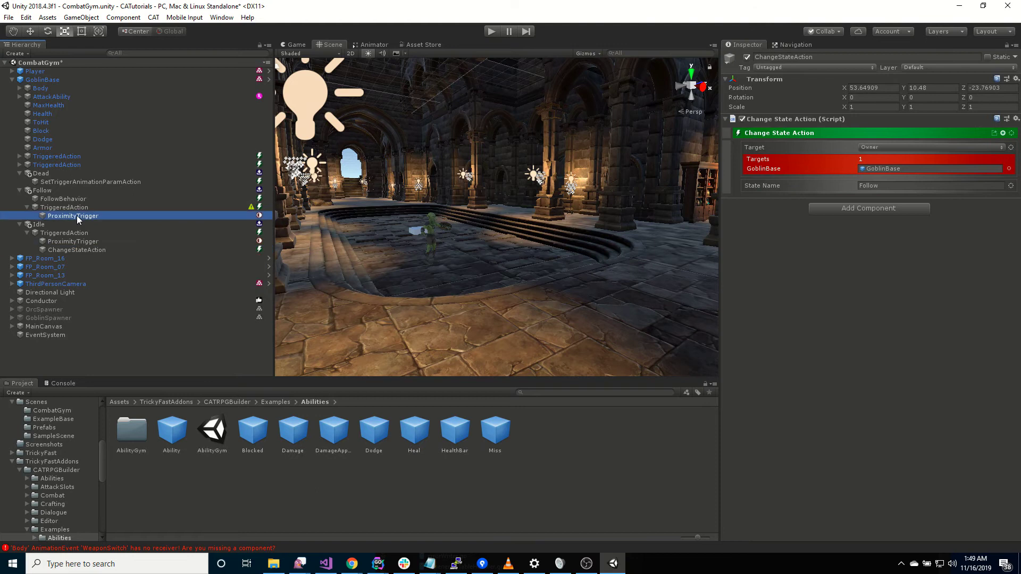
key("ctrl+v")
left_click(877, 186)
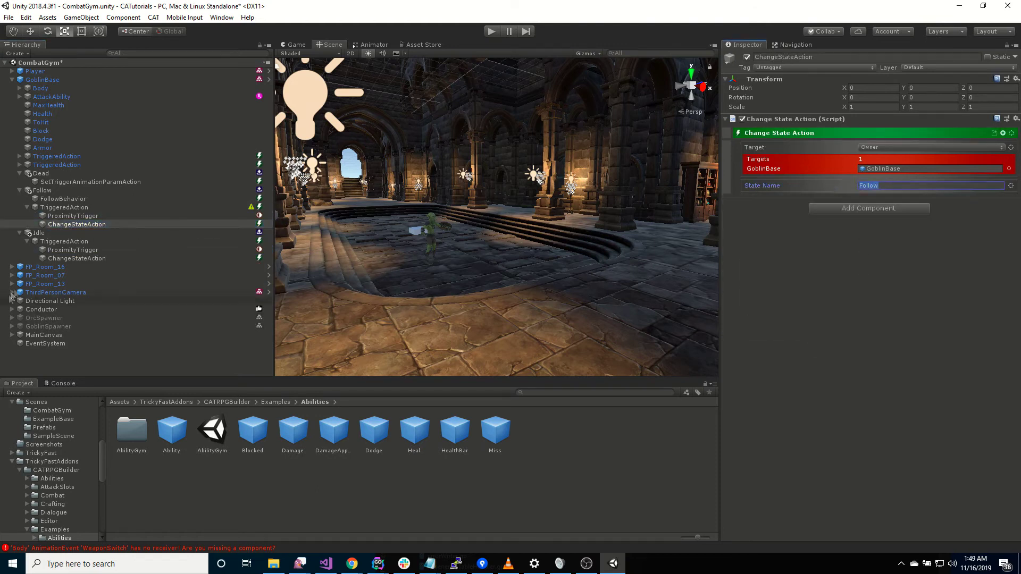
double_click(868, 186)
type("Idle")
key("Return")
left_click(80, 216)
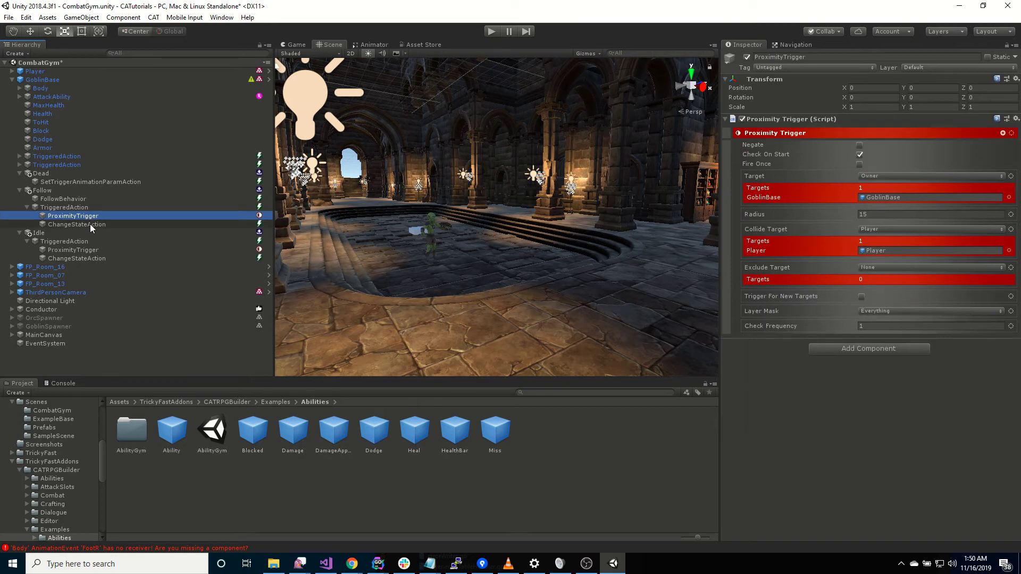
left_click(91, 224)
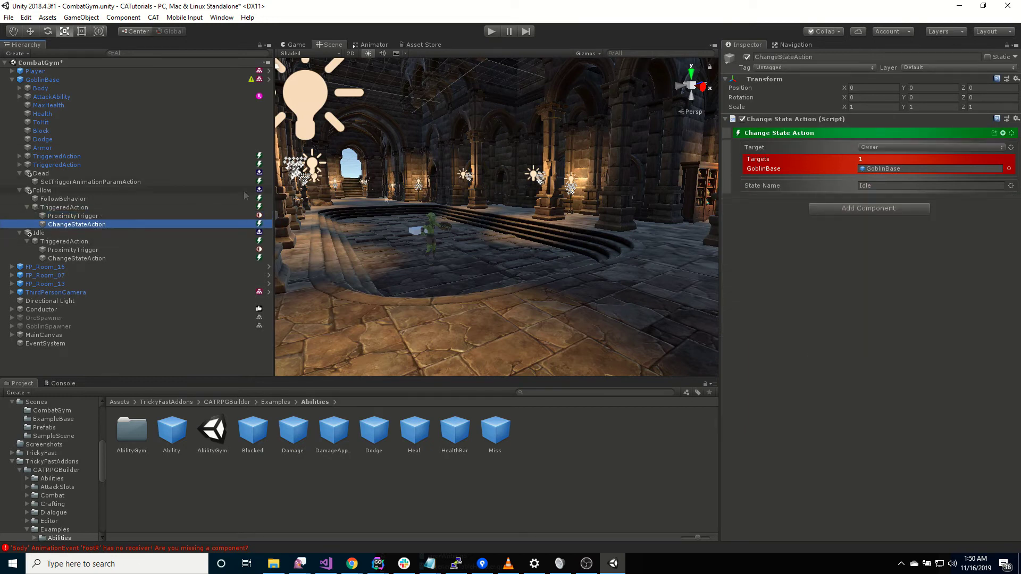
left_click(992, 134)
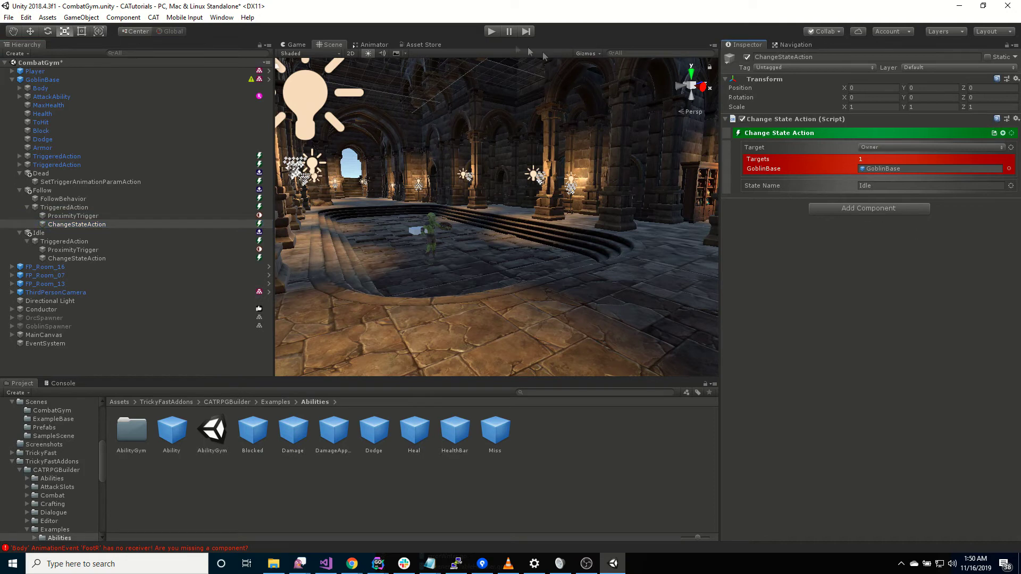
Step: Playtest the scene by running the player up to the goblin and away again, then stop the game
left_click(492, 31)
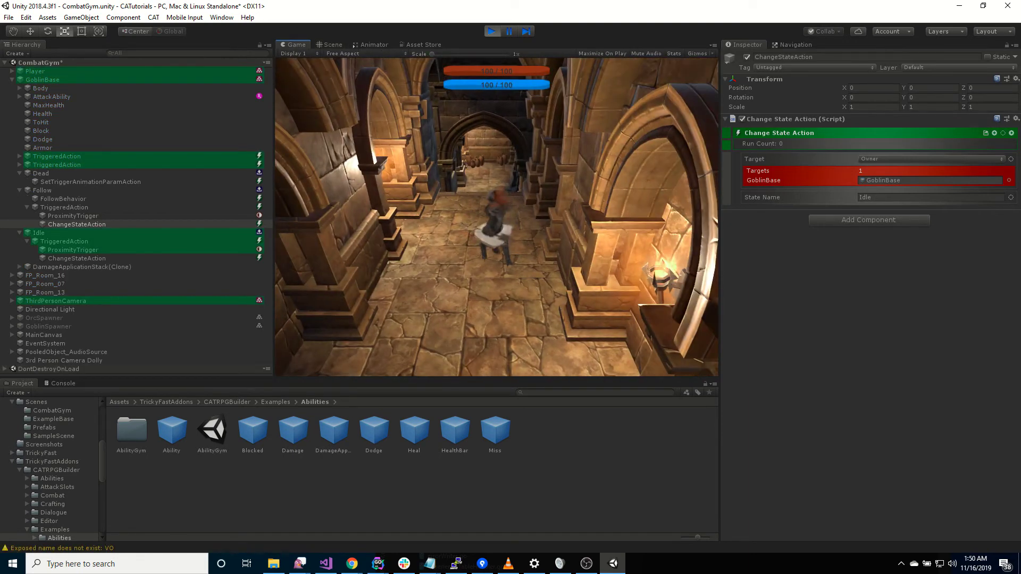
key("w")
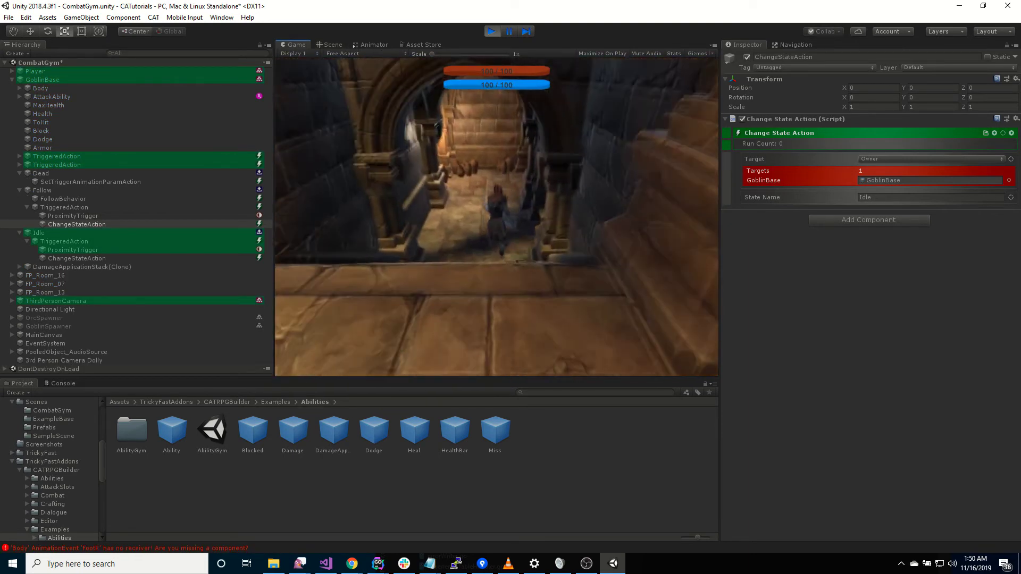
key("w")
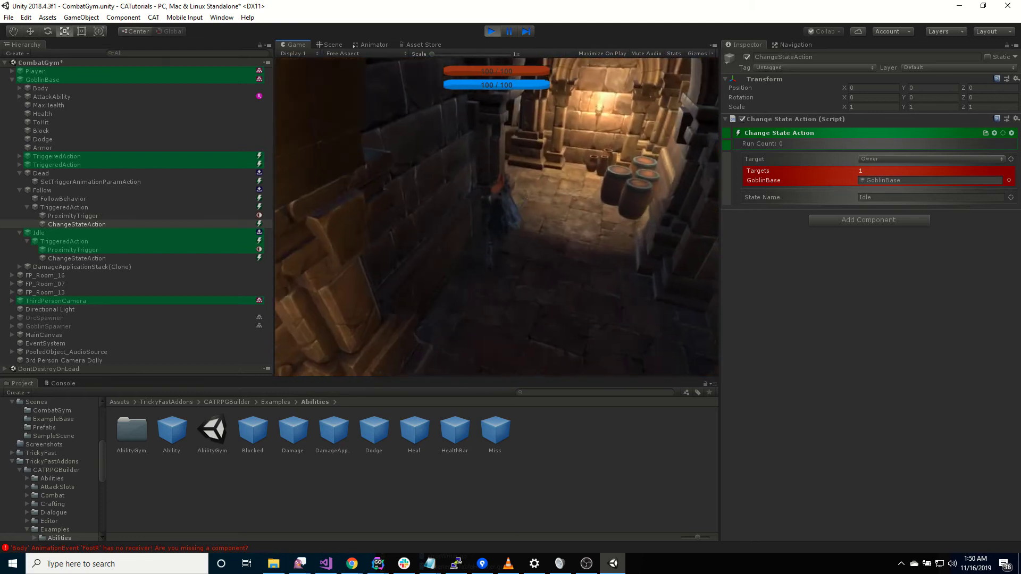
key("w")
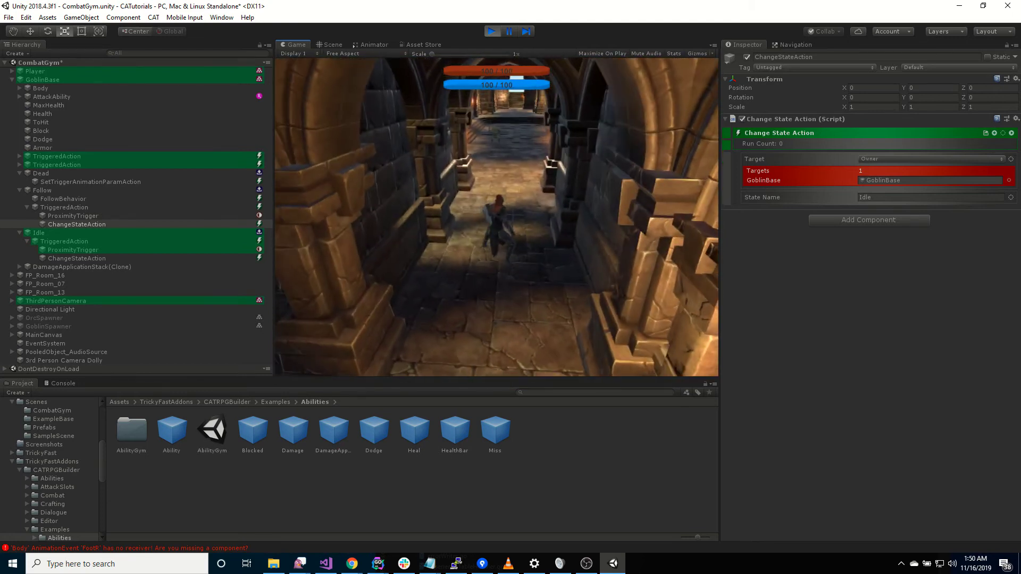
key("w")
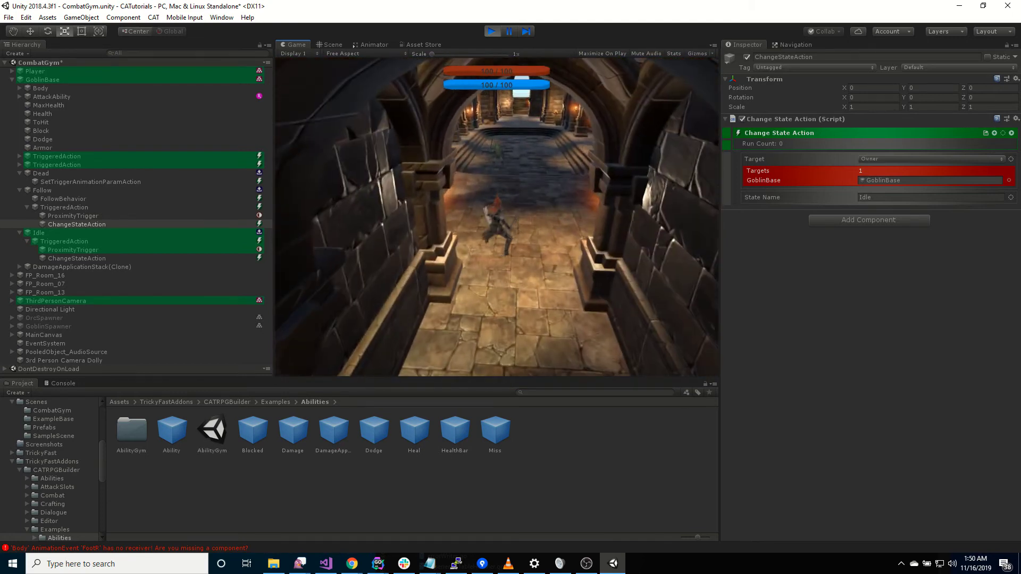
key("w")
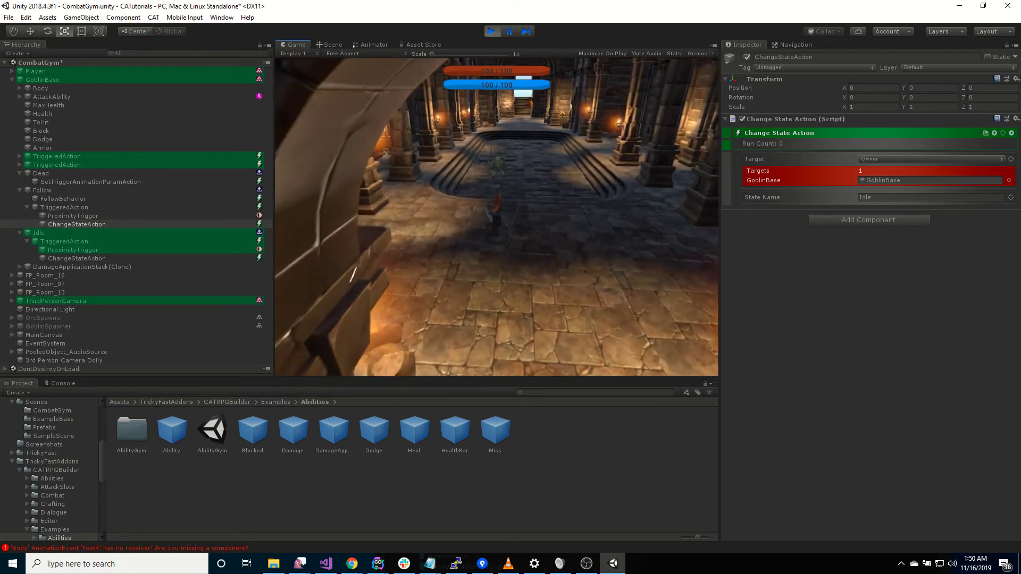
key("w")
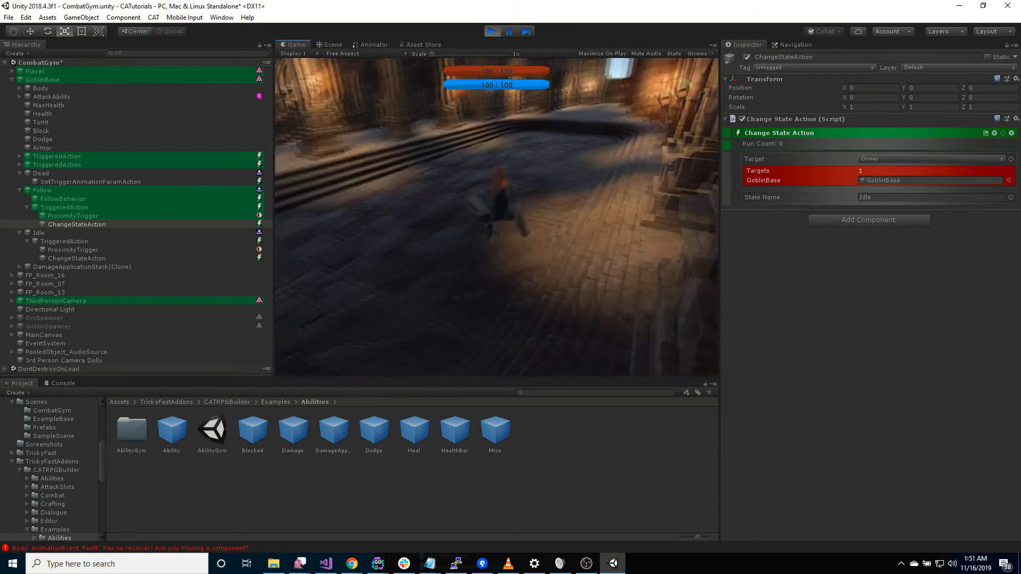
key("w")
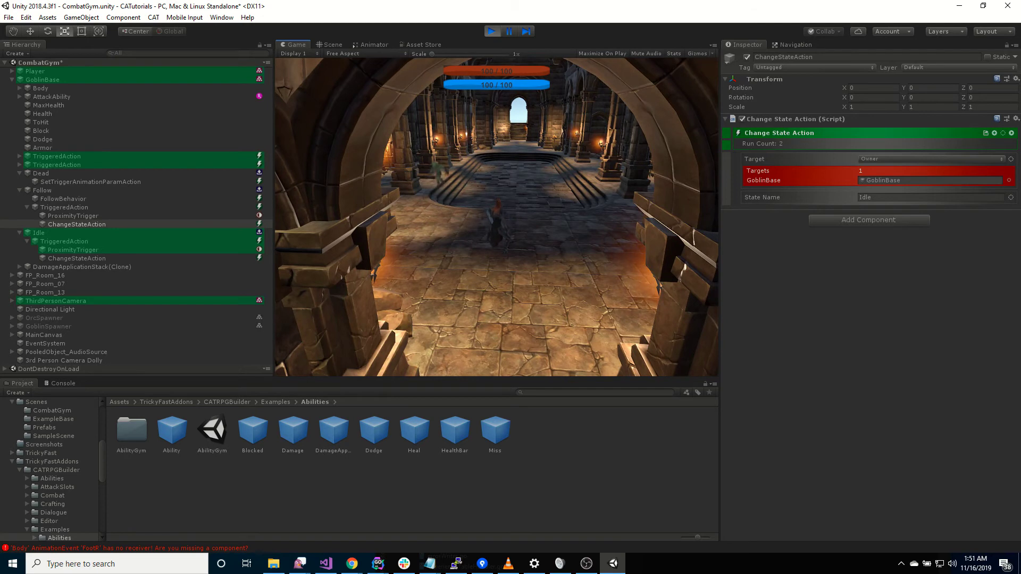
left_click(492, 32)
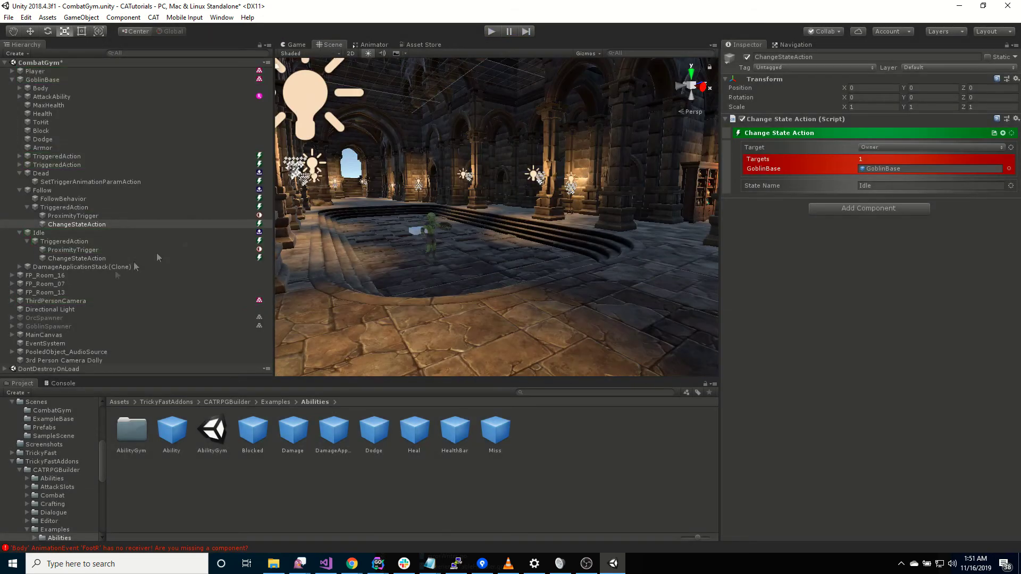
Step: Add a Clear Navigation Destination action to the Idle state
left_click(55, 233)
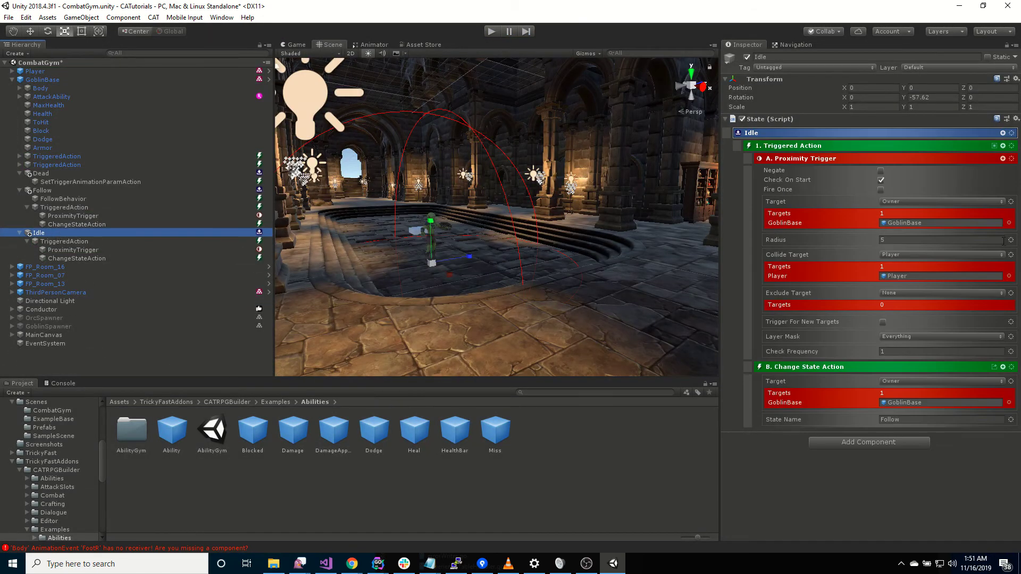
left_click(1003, 134)
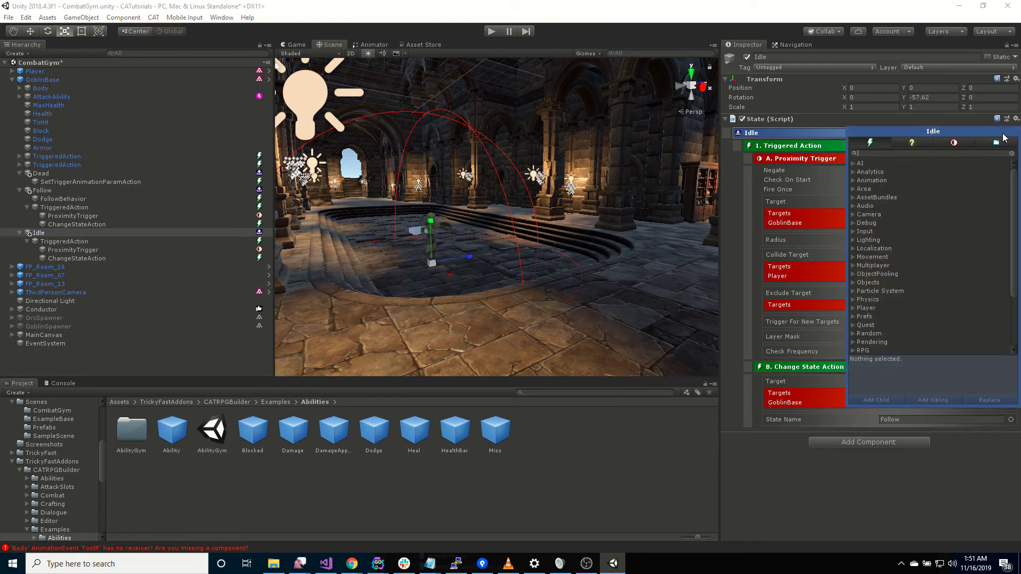
type("navi")
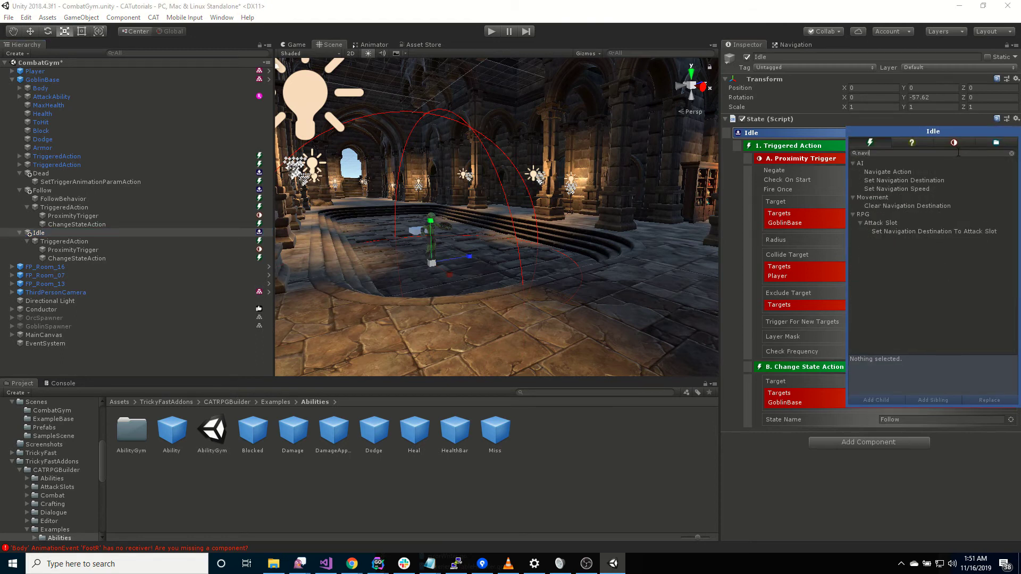
double_click(918, 205)
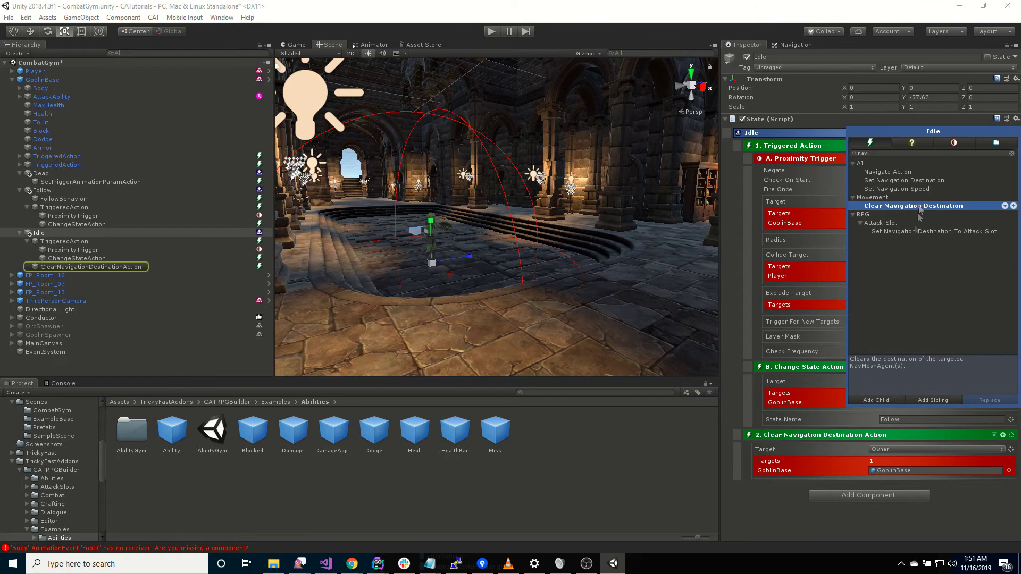
left_click(768, 512)
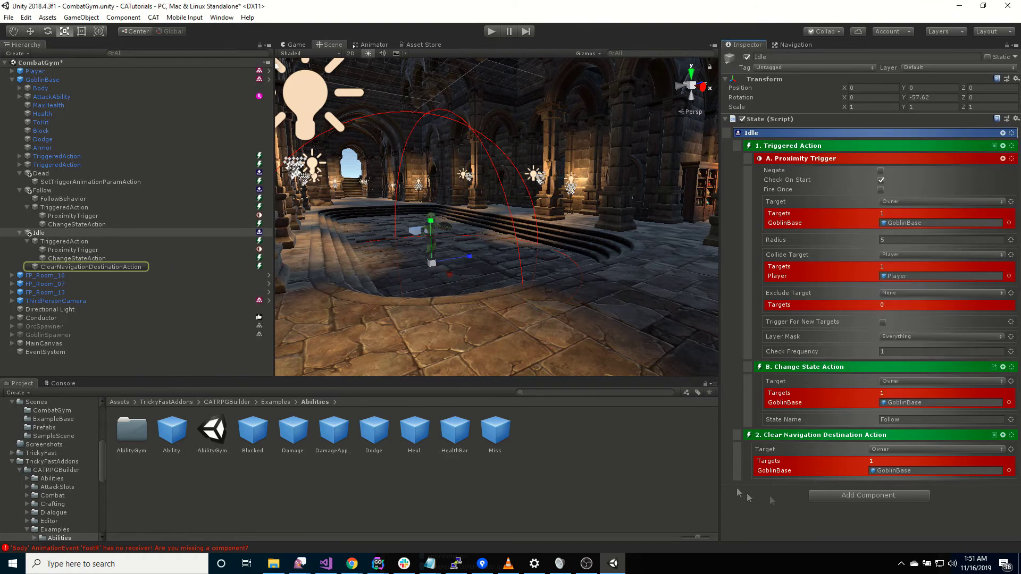
Step: Add a Set Float Animation Param action to the Idle state
left_click(1003, 134)
type("fil")
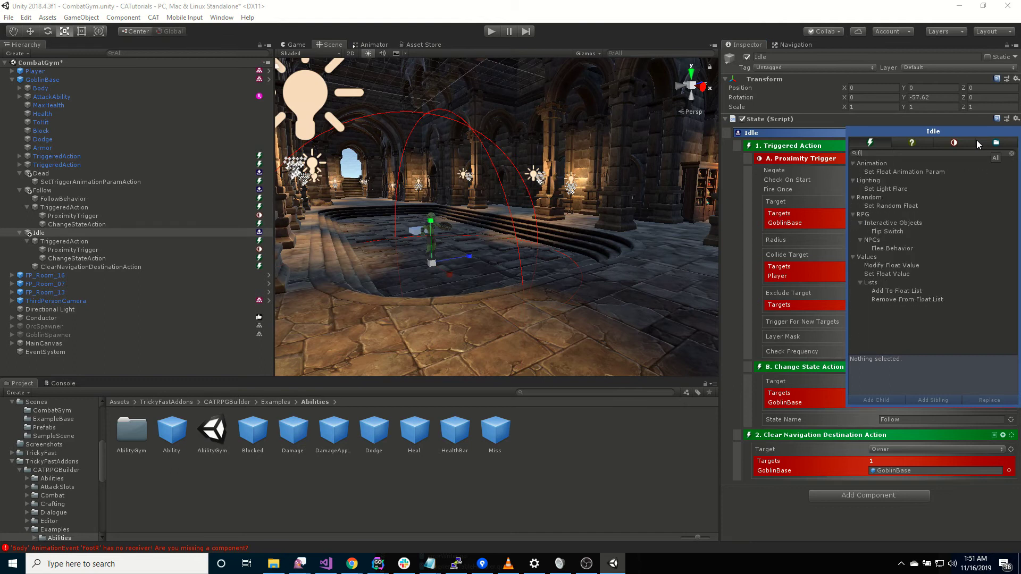
type("lo")
key("BackSpace")
key("BackSpace")
key("BackSpace")
type("loa")
double_click(910, 172)
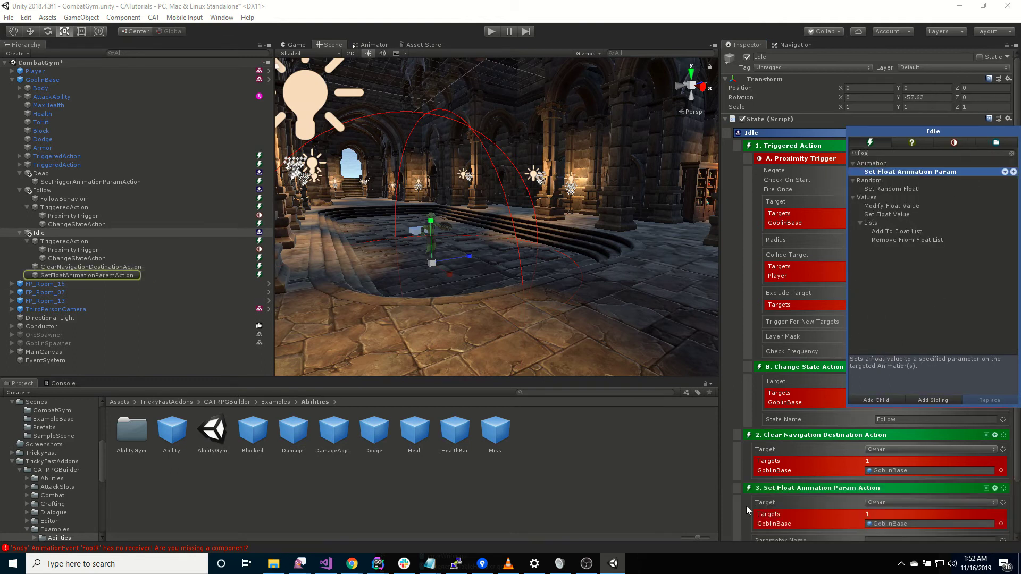
left_click(743, 508)
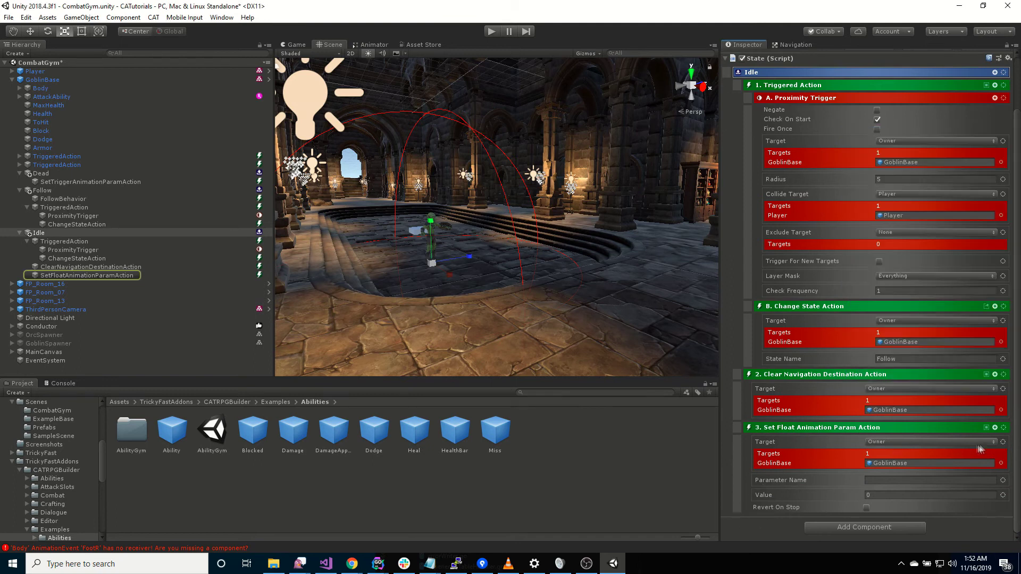
Step: Set the Set Float Animation Param action's target path to Body and its parameter name to Velocity Z
left_click(1003, 443)
mouse_move(952, 432)
left_click(899, 435)
left_click(882, 451)
type("Body")
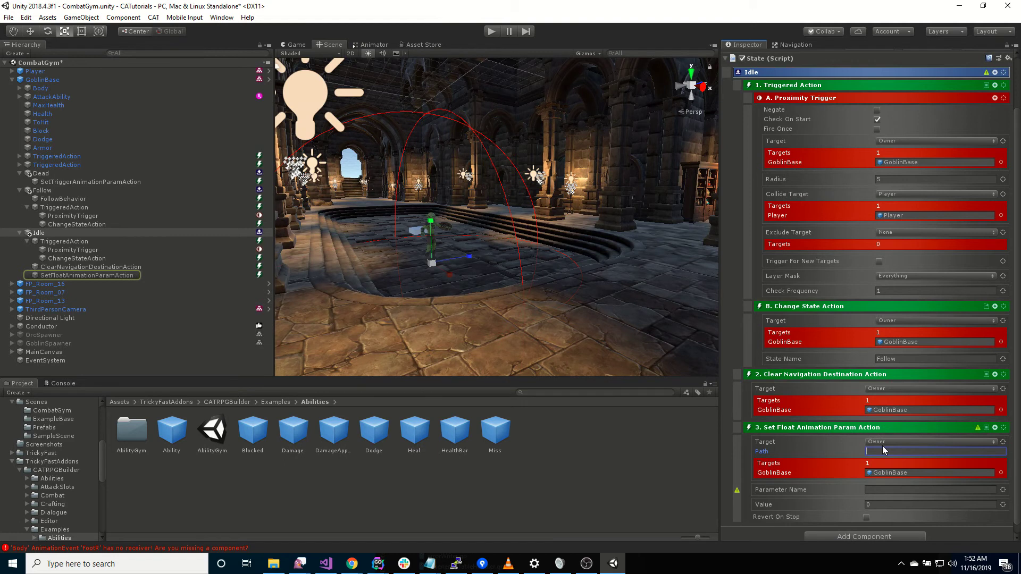
left_click(889, 490)
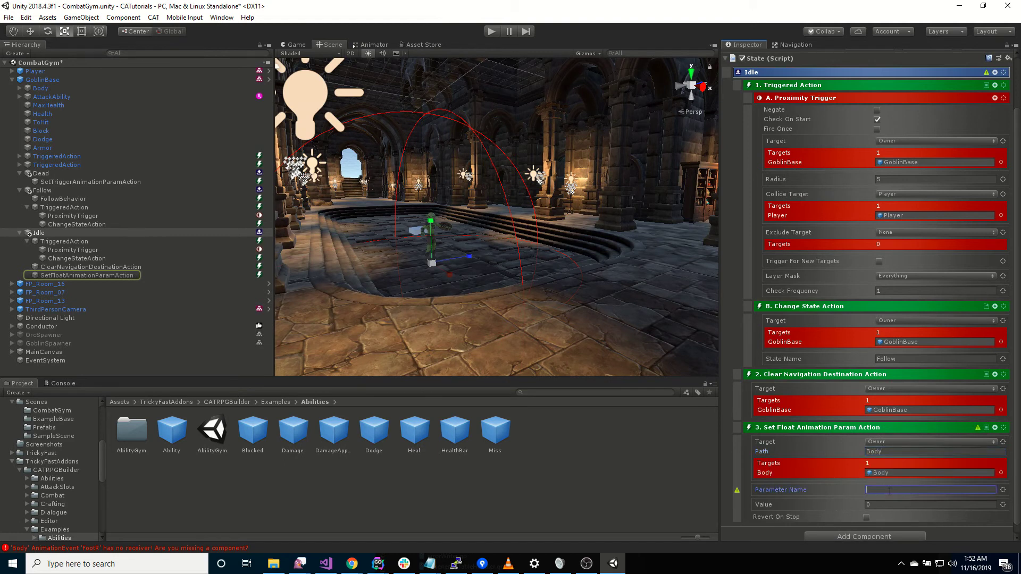
type("Velocity Z")
Step: Playtest the scene by running the player into and out of the goblin's proximity range twice, and stop the game
left_click(491, 31)
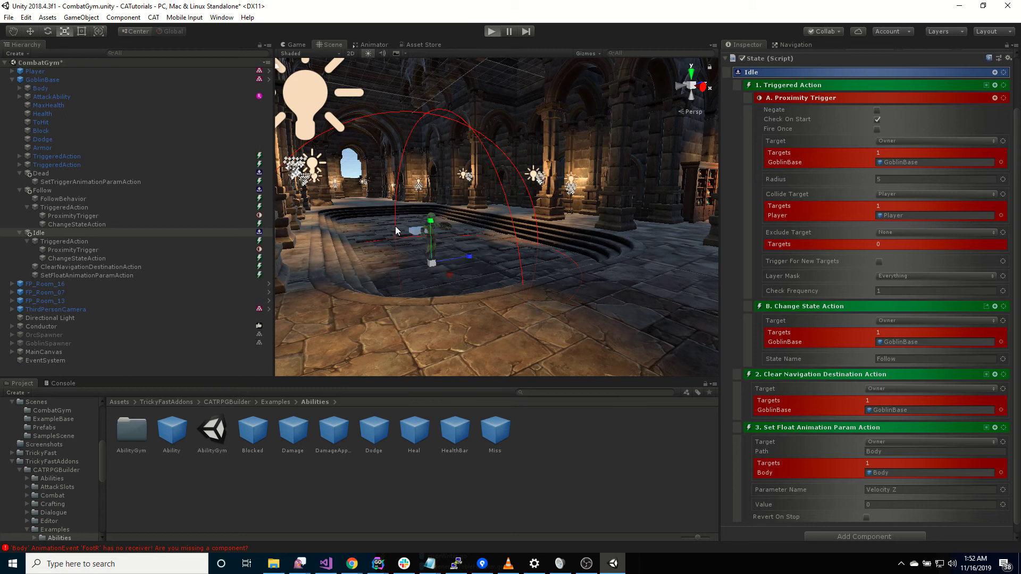
key("w")
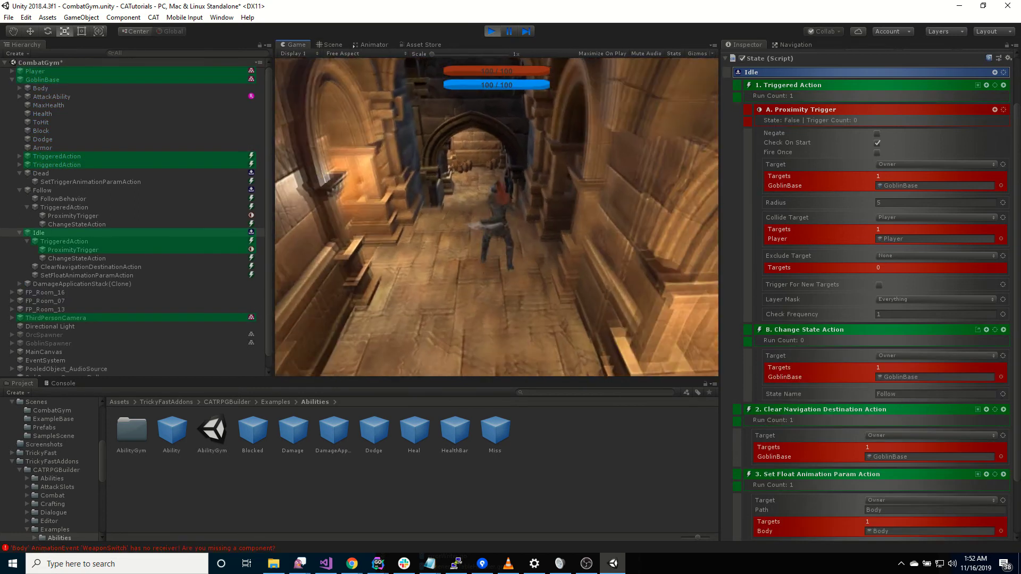
key("w")
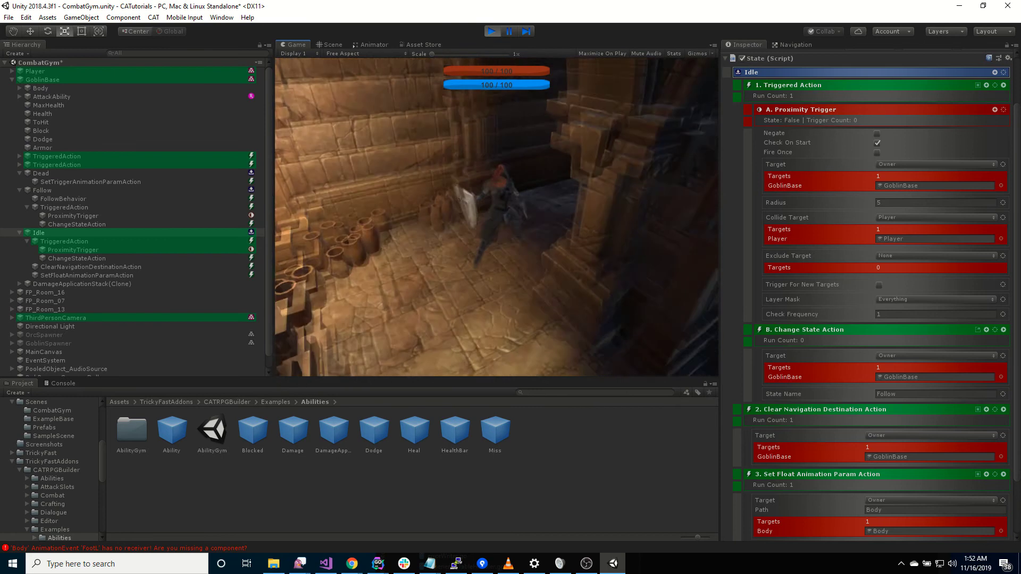
key("w")
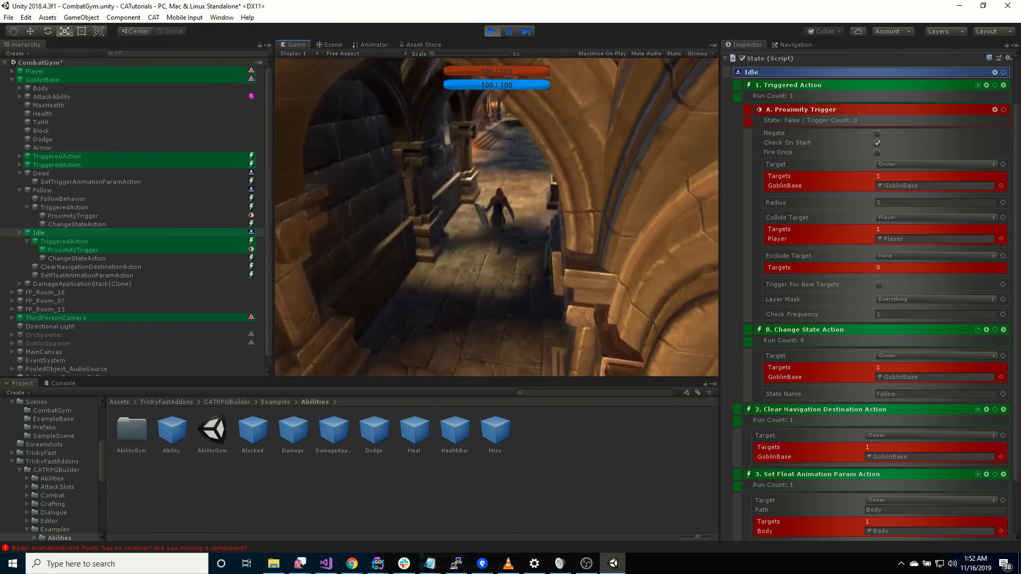
key("w")
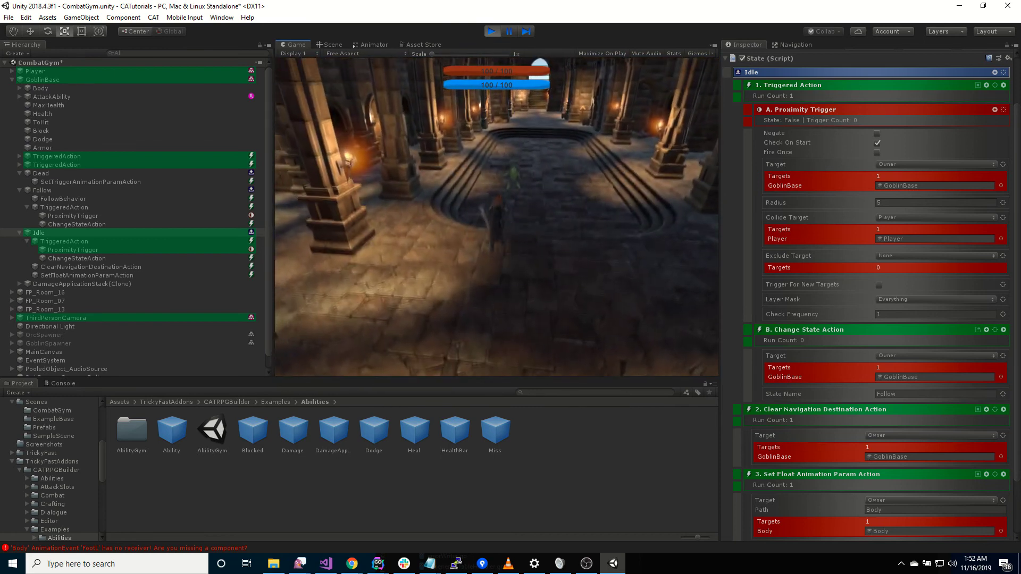
key("w")
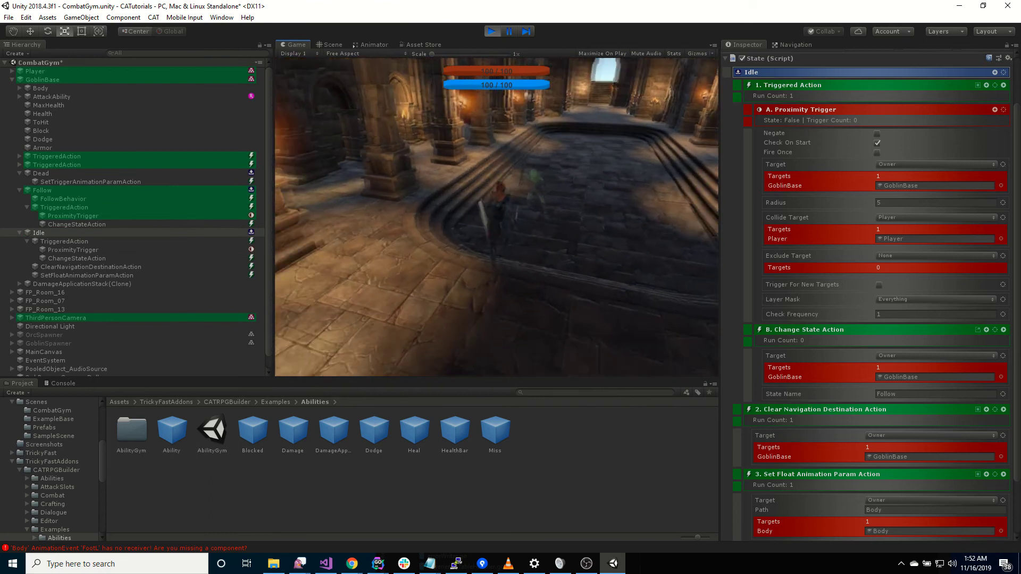
key("w")
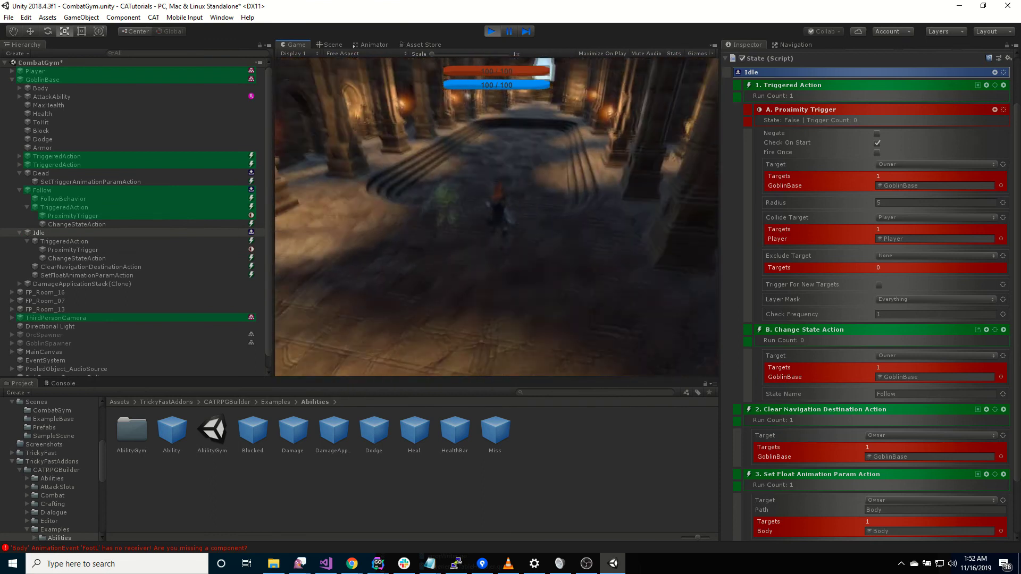
key("w")
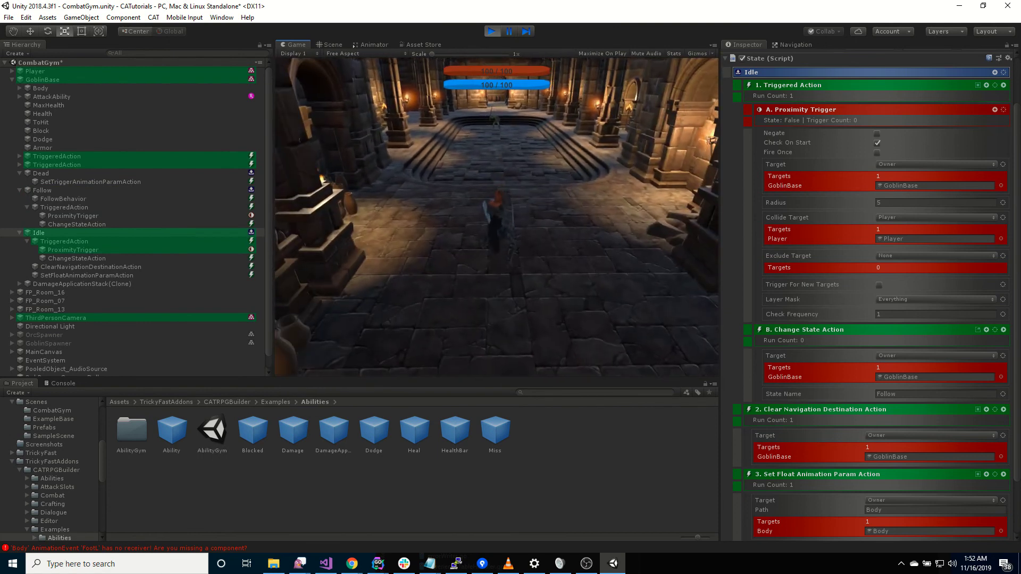
key("w")
key("w")
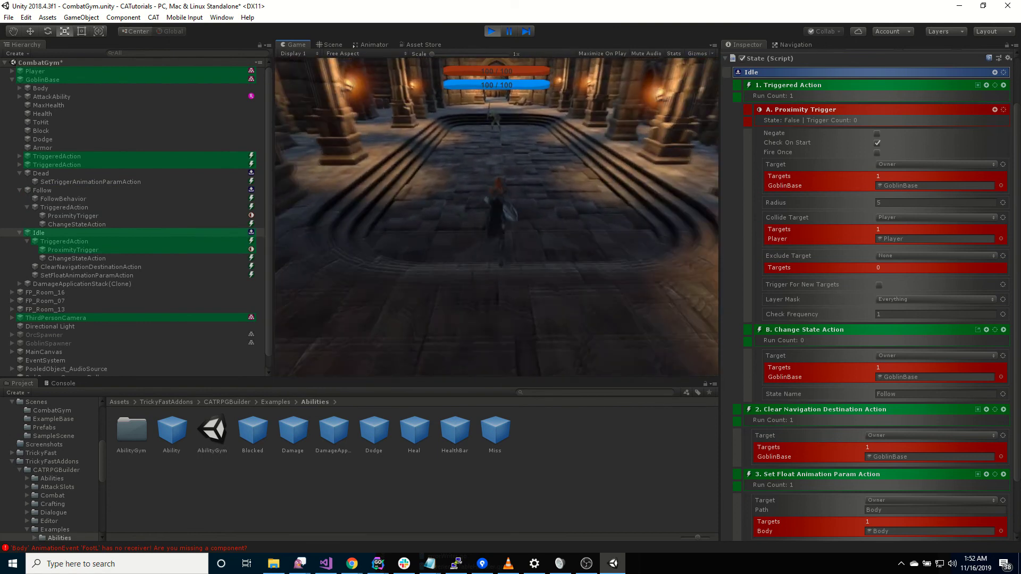
key("w")
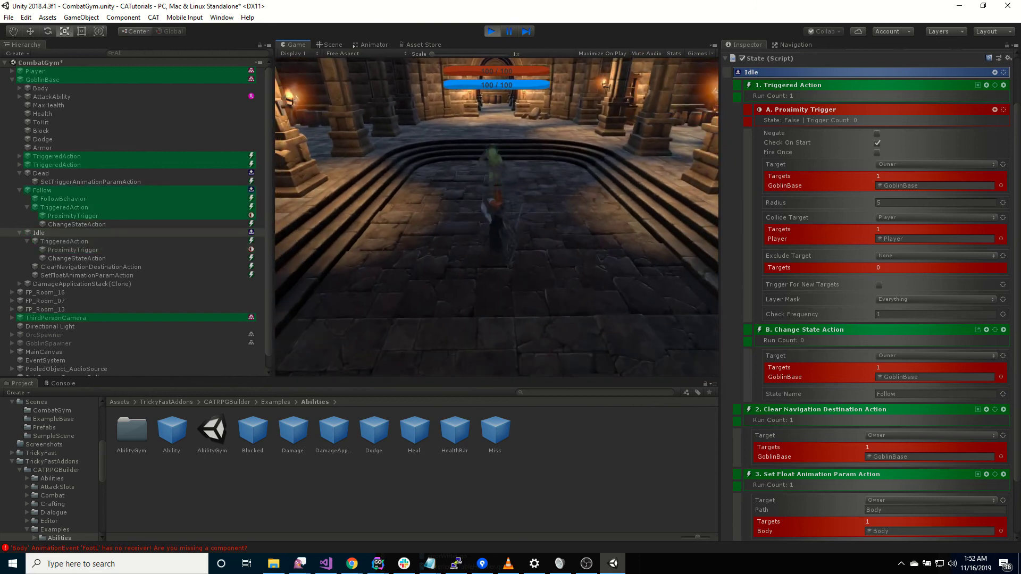
key("w")
key("w")
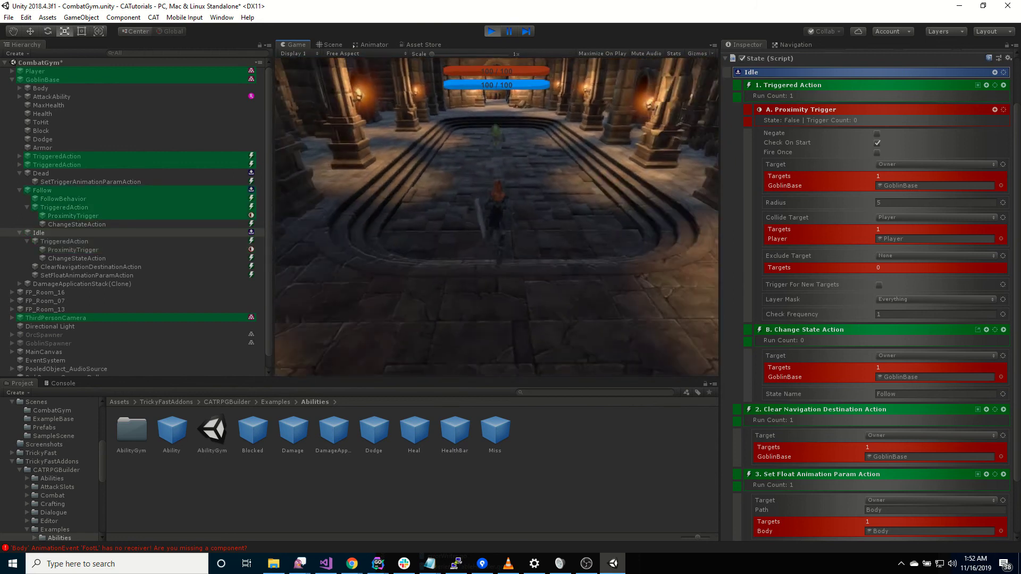
key("w")
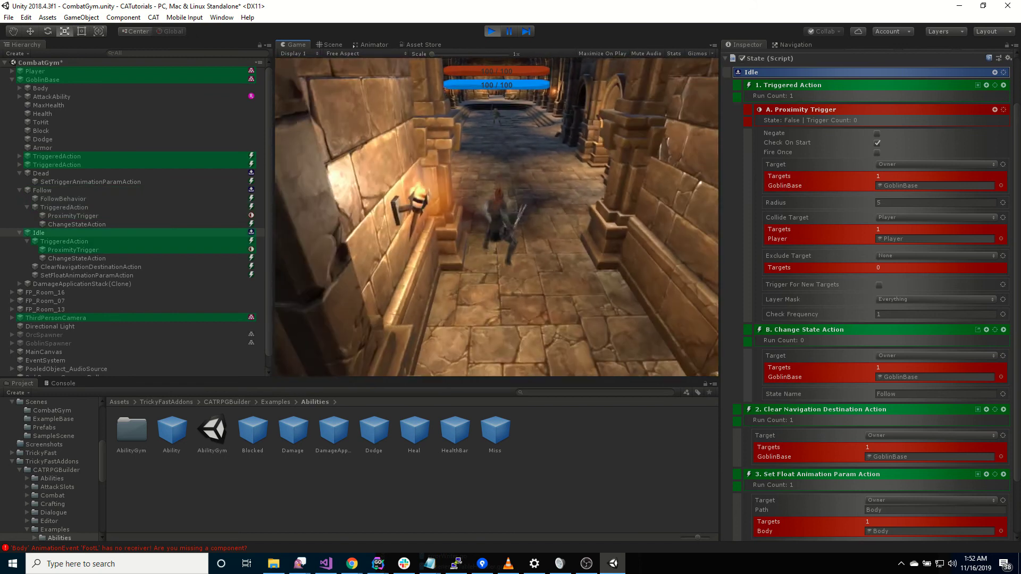
key("ctrl+p")
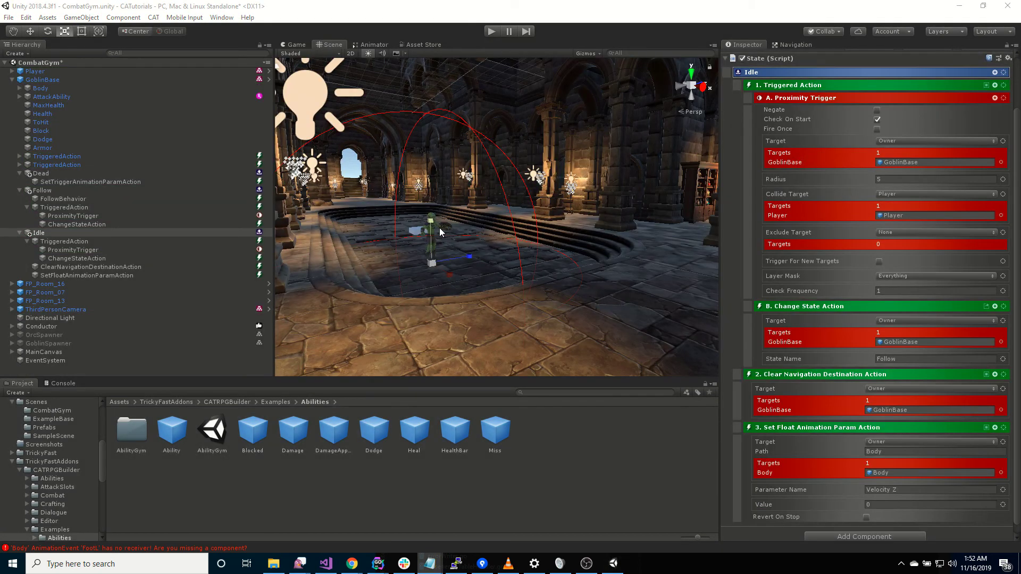